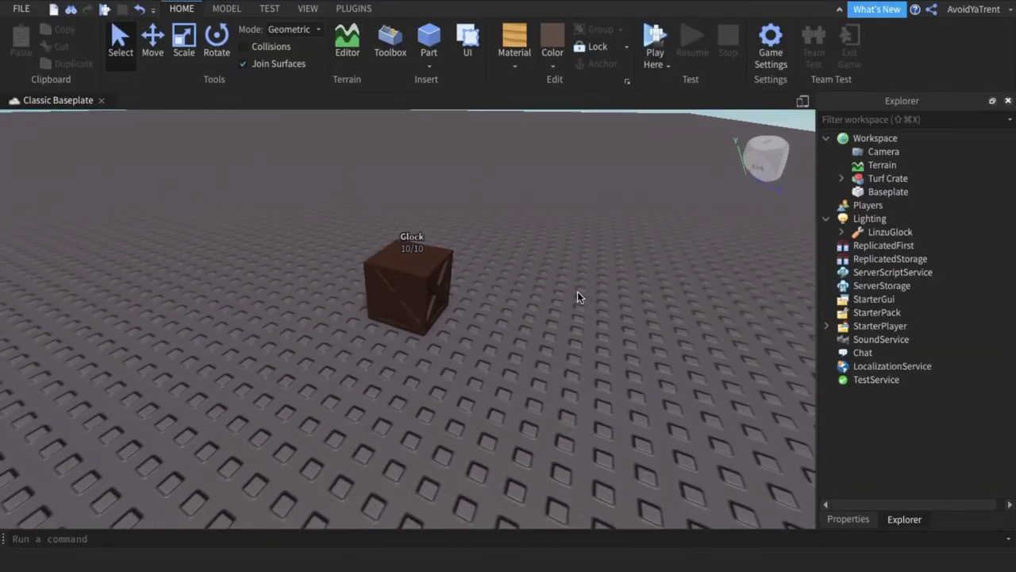
- Orbit around the crate and select Turf Crate, toggling its child list open and shut
right_drag(577, 291, 768, 264)
click(853, 181)
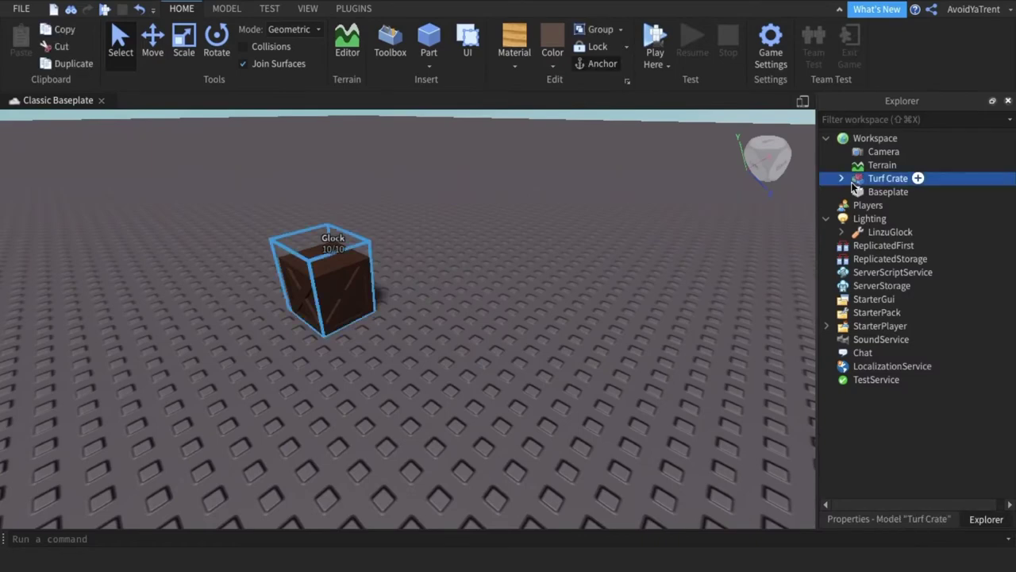
click(841, 178)
click(842, 179)
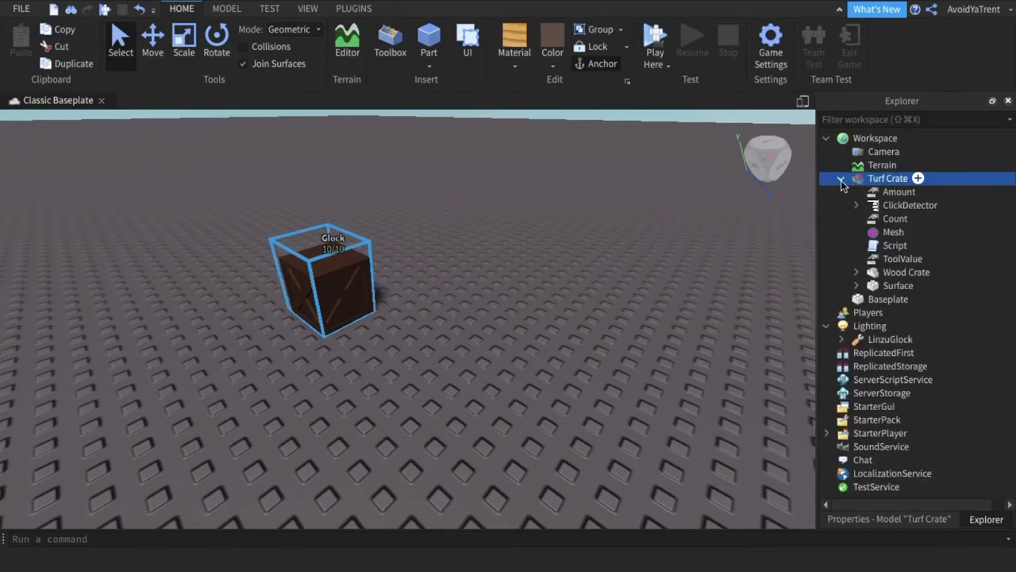
click(841, 180)
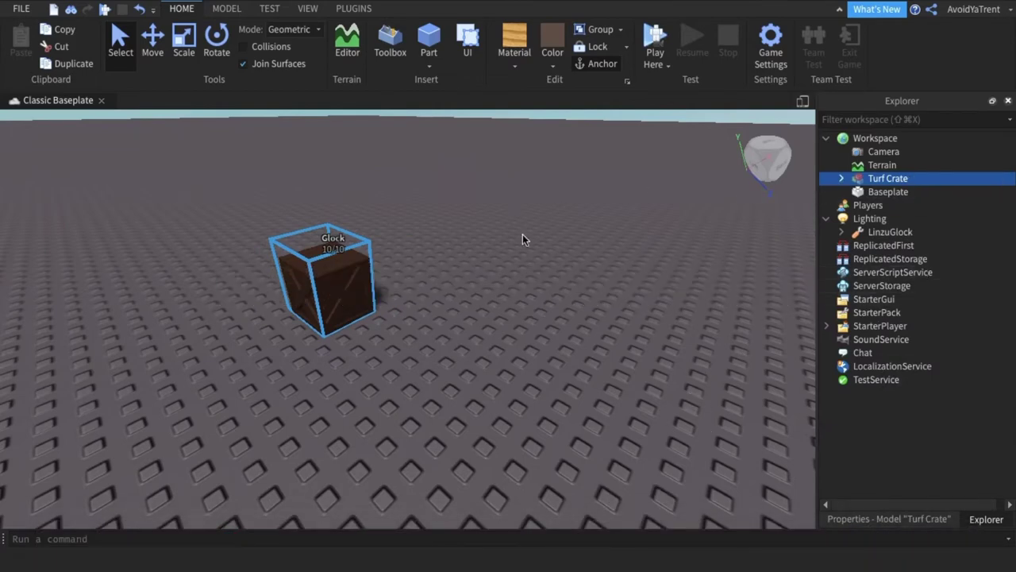
click(581, 259)
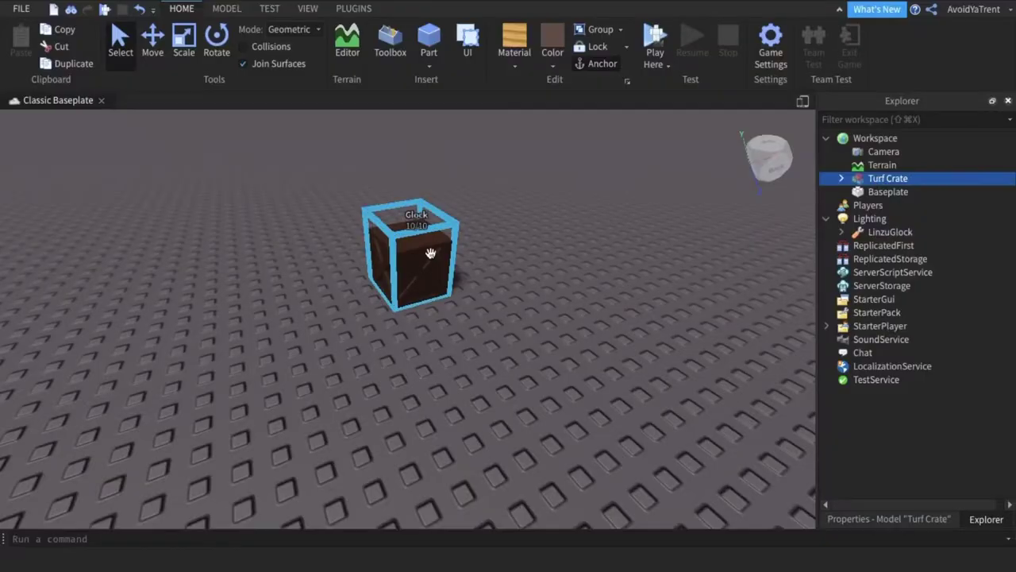
- Expand Turf Crate and select both its Amount and Count values
click(842, 179)
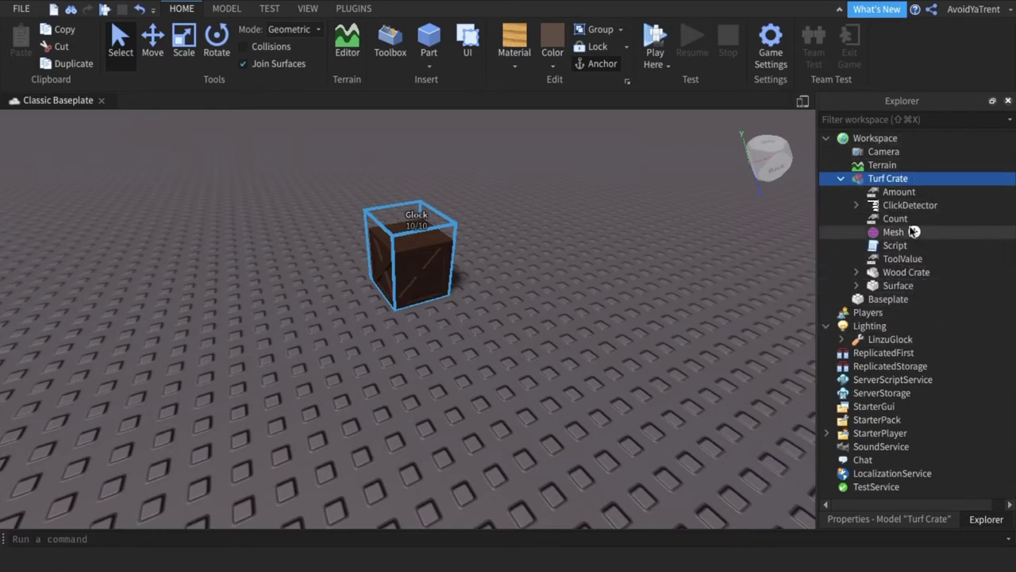
click(887, 194)
ctrl+click(884, 219)
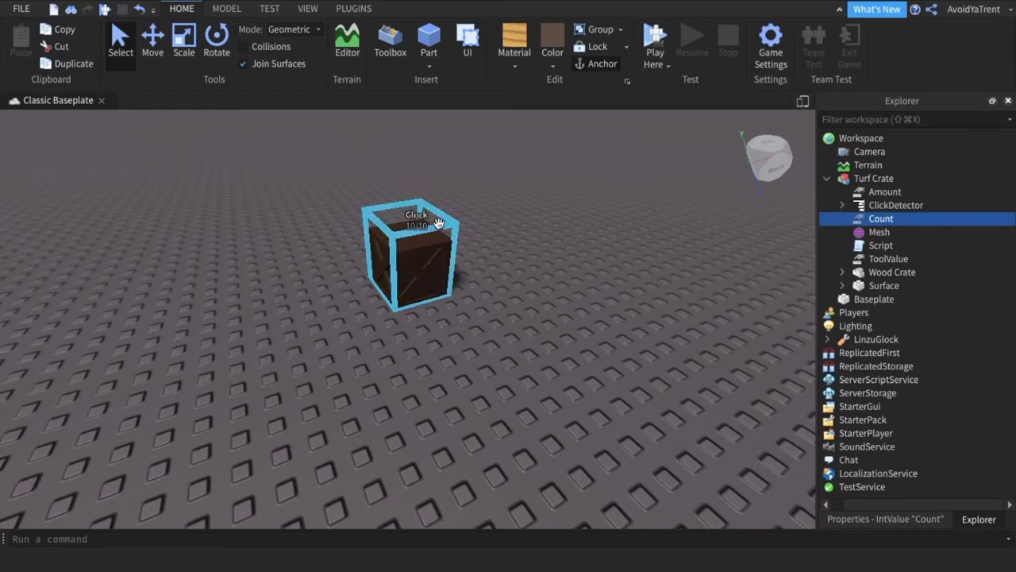
- Set the shared Value of Amount and Count to 2 in Properties
ctrl+click(877, 192)
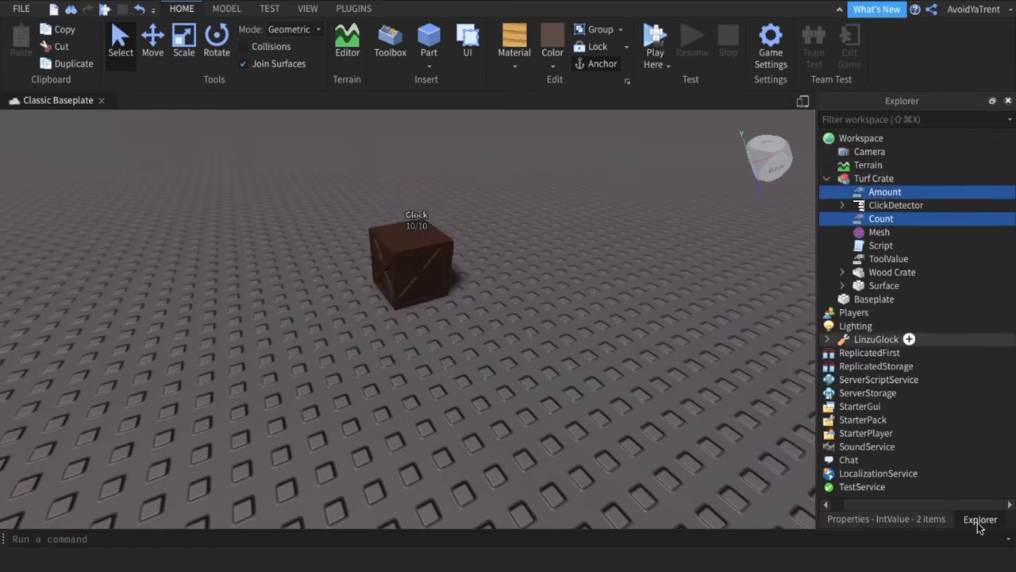
click(918, 520)
click(946, 208)
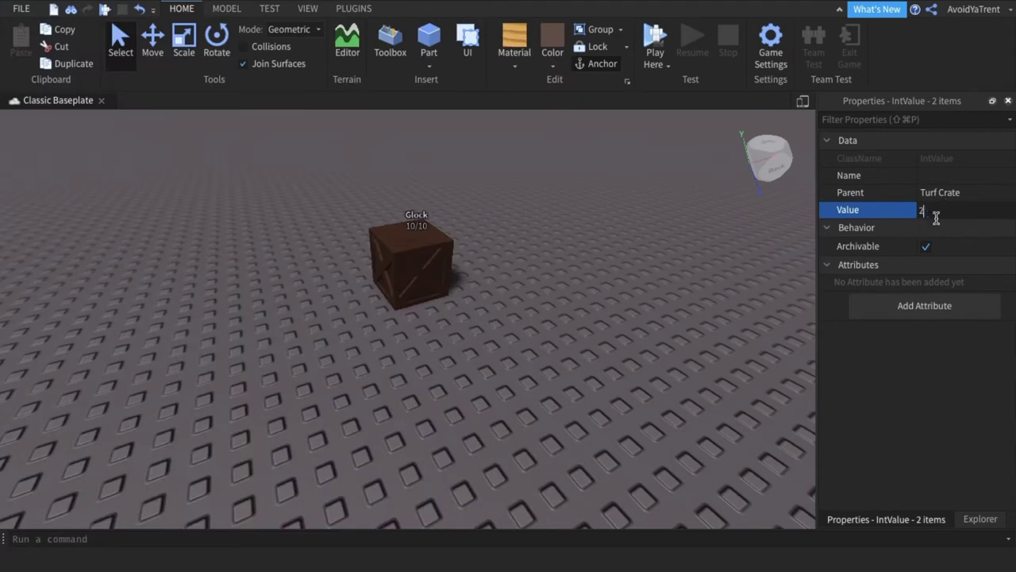
key(Return)
click(981, 518)
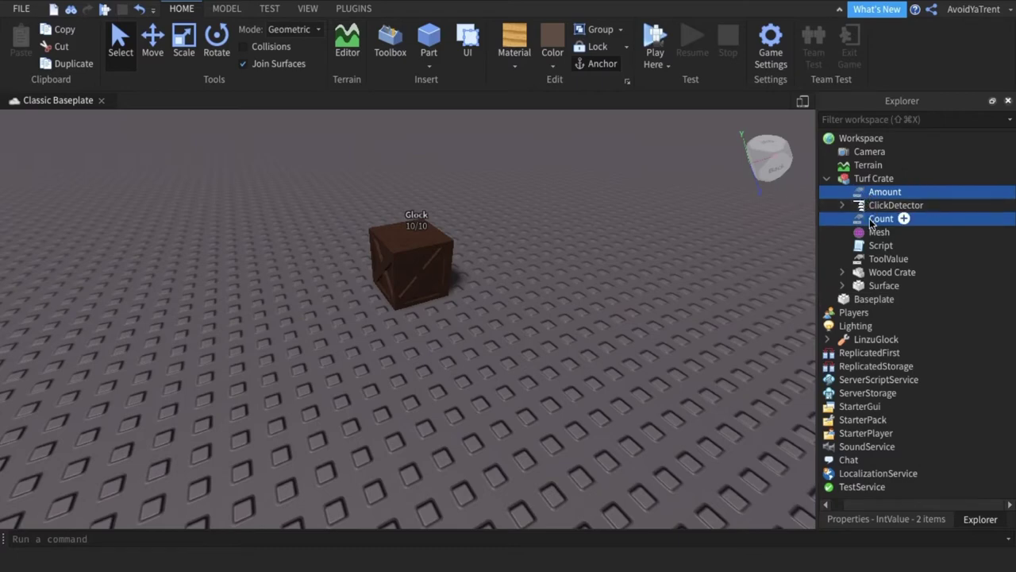
- Change the shared Value of Amount and Count to 5, then reselect both
click(907, 519)
click(943, 208)
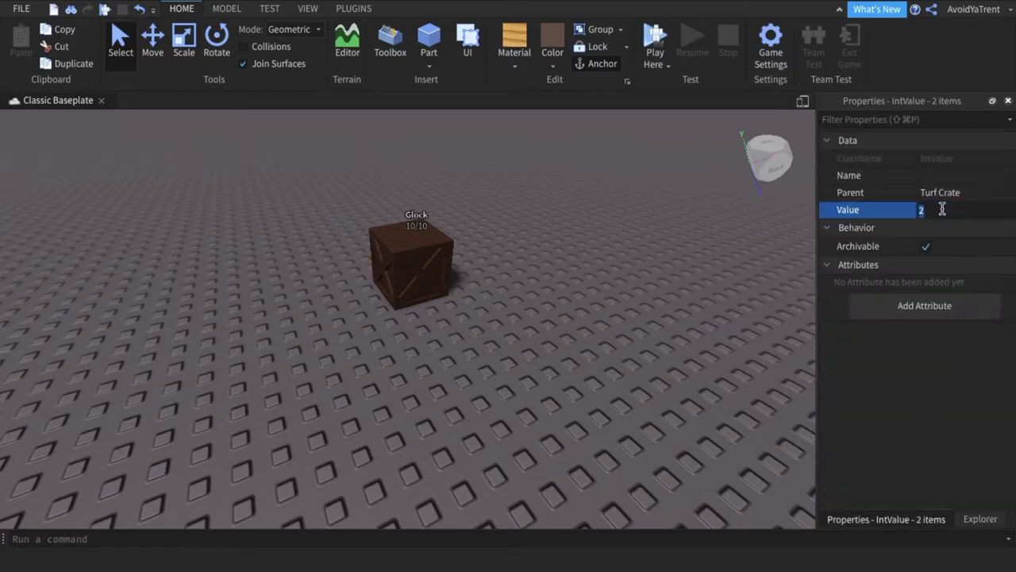
text(5)
key(Return)
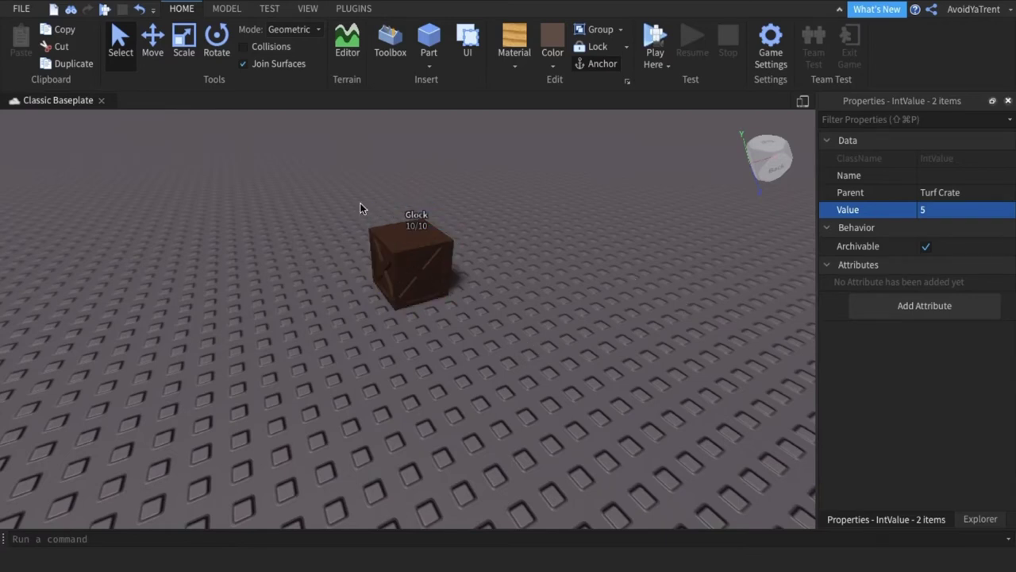
click(985, 520)
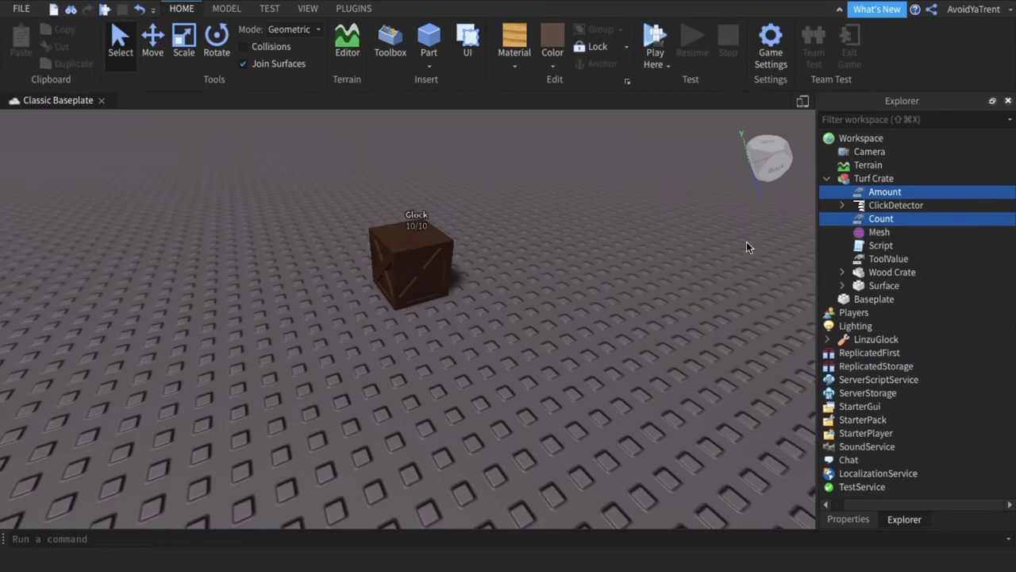
click(895, 196)
ctrl+click(883, 219)
mouse_move(882, 218)
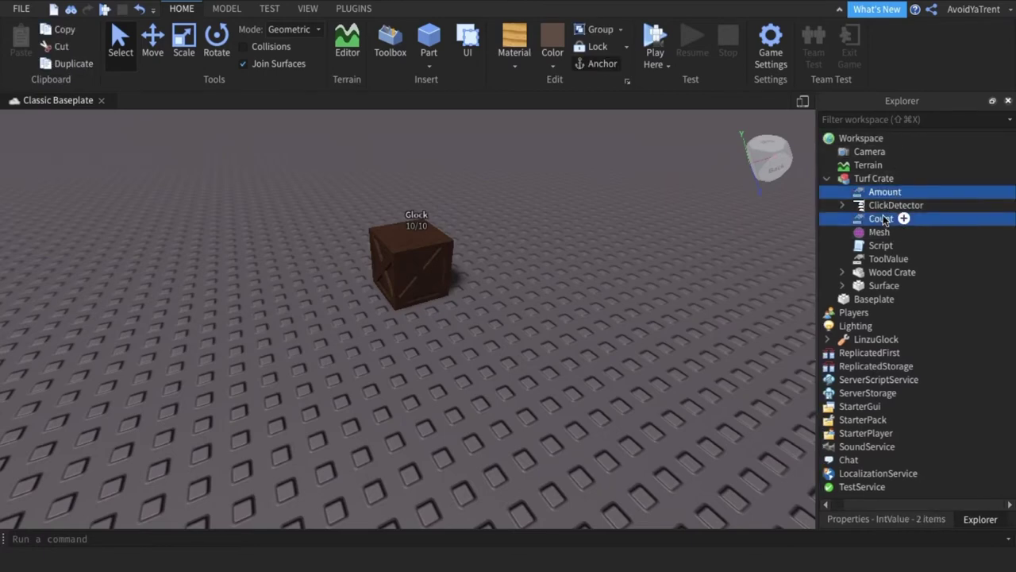
- Select the crate's ToolValue and briefly set its Value to AK47
click(709, 291)
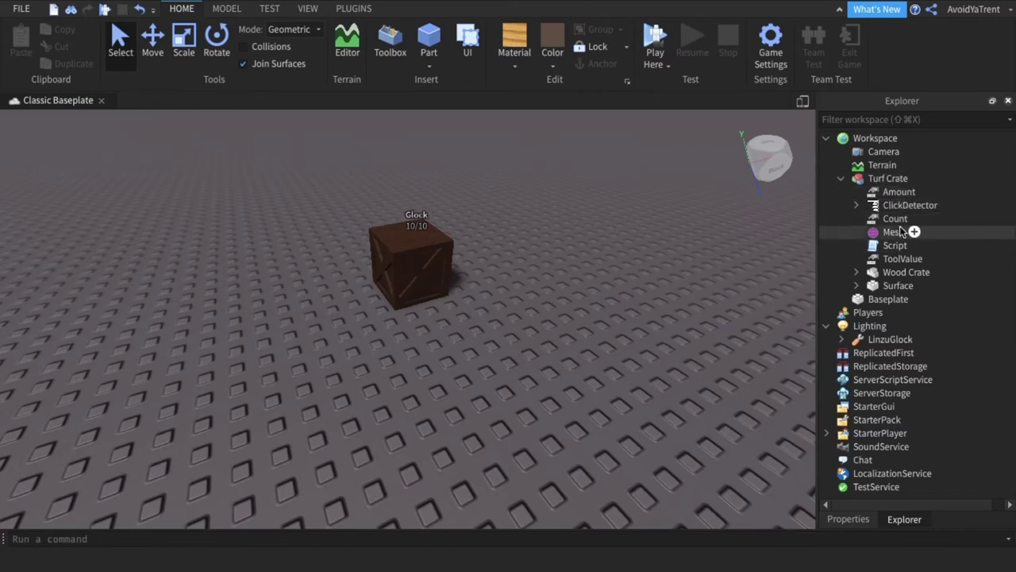
mouse_move(895, 218)
click(898, 262)
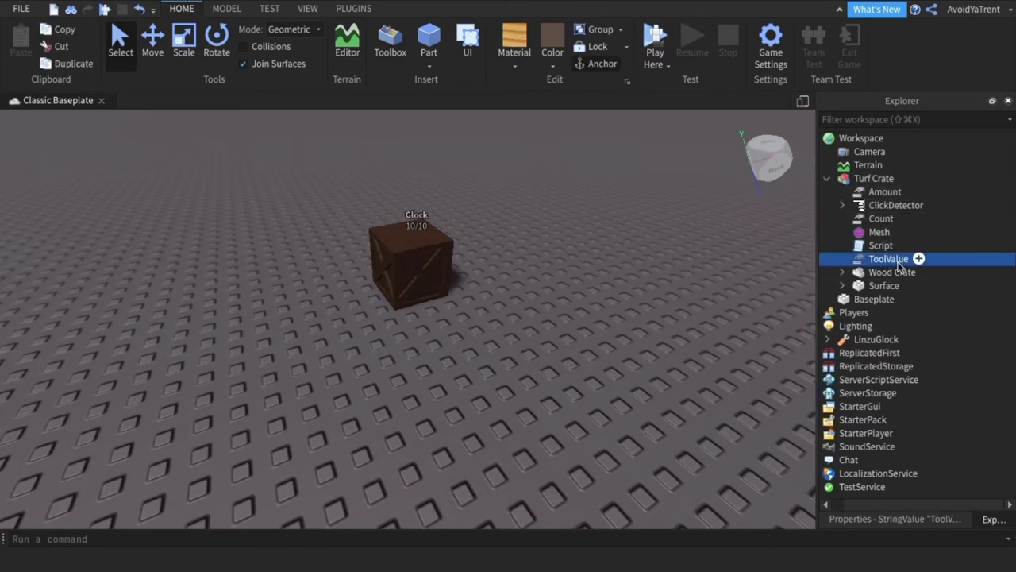
click(904, 520)
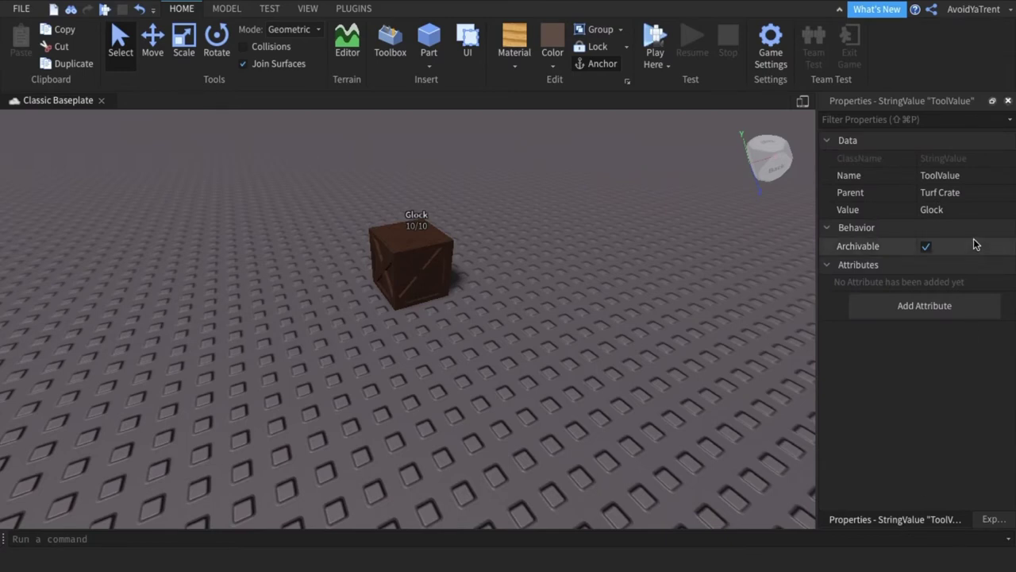
click(958, 210)
text(Linzu)
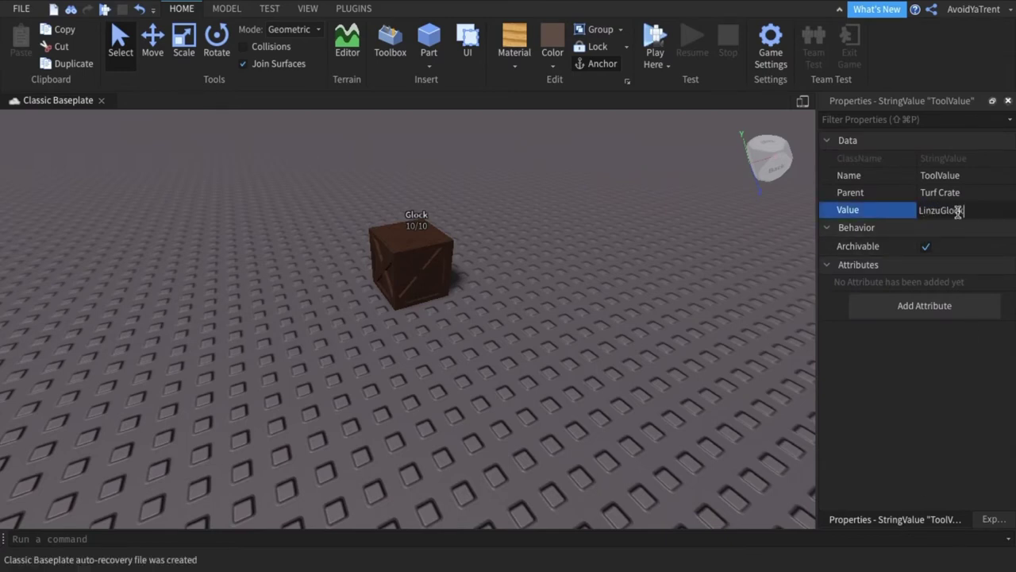
key(ctrl+a)
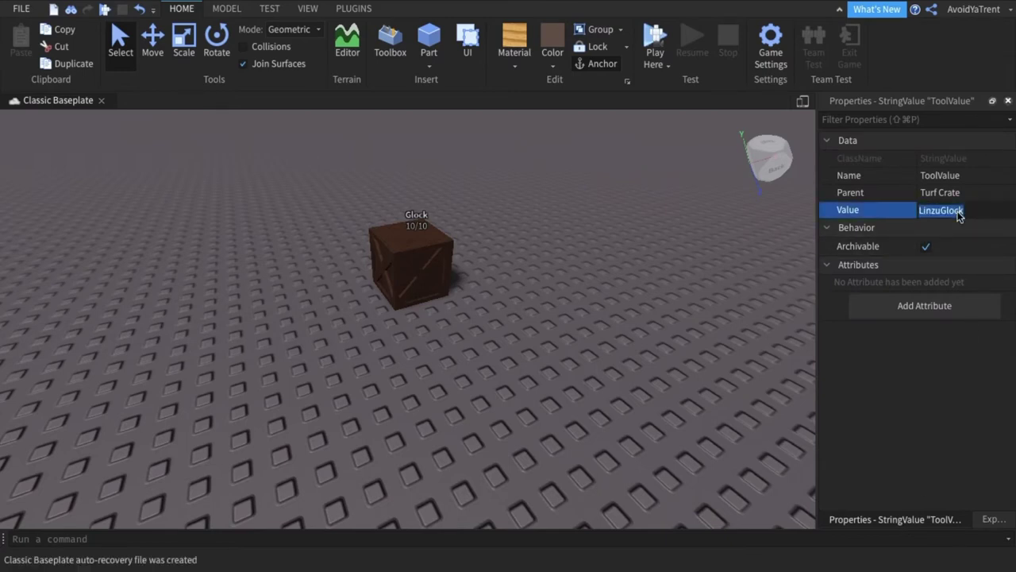
text(A)
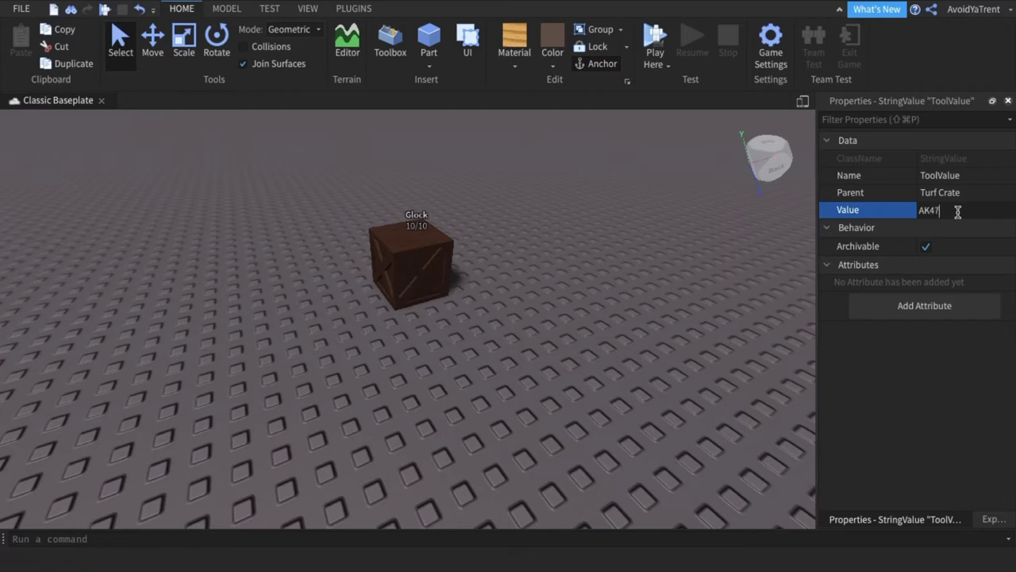
key(Return)
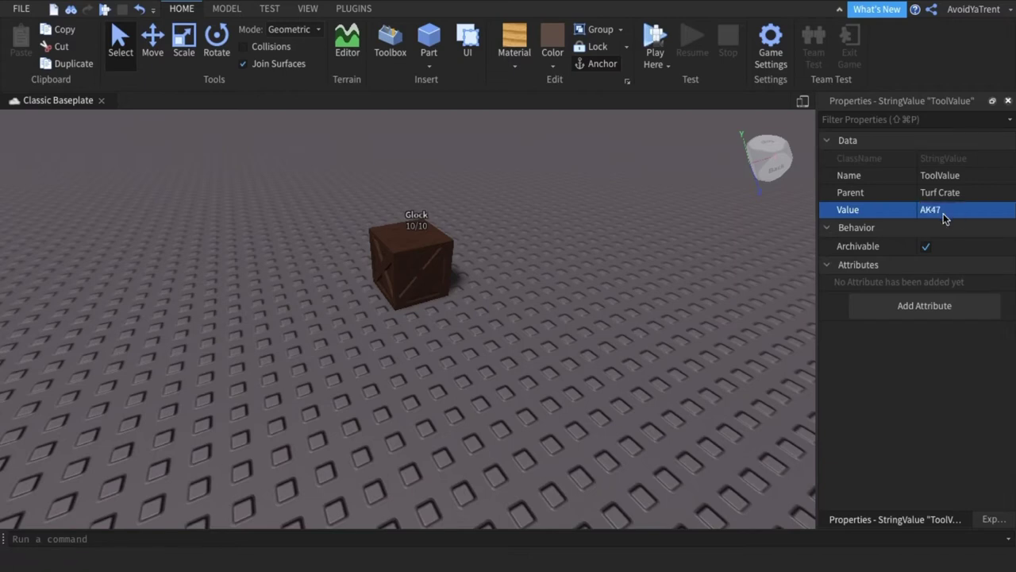
- Set the ToolValue back to LinzuGlock and verify it in Properties
click(945, 212)
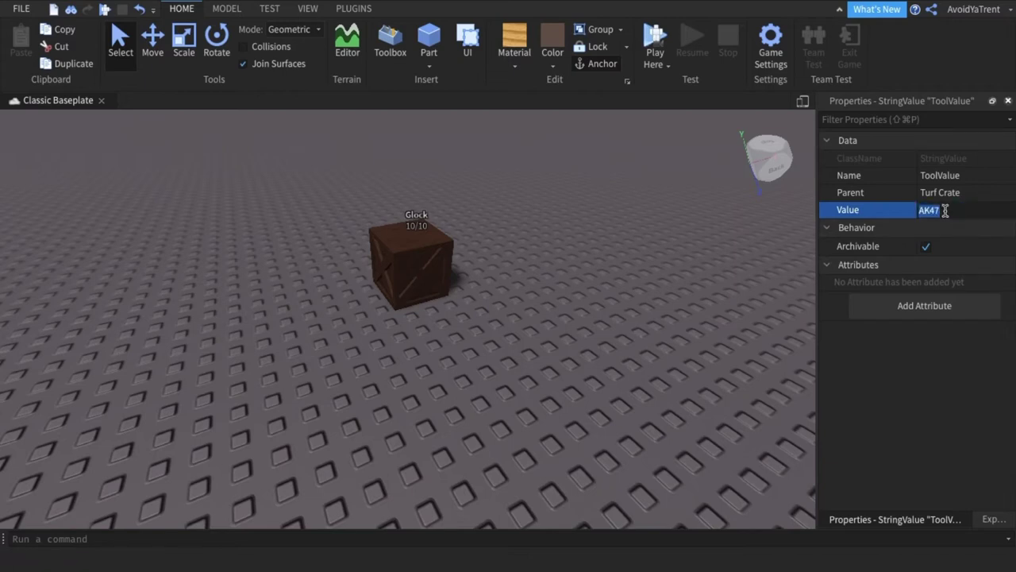
text(LinzuGlock)
key(Return)
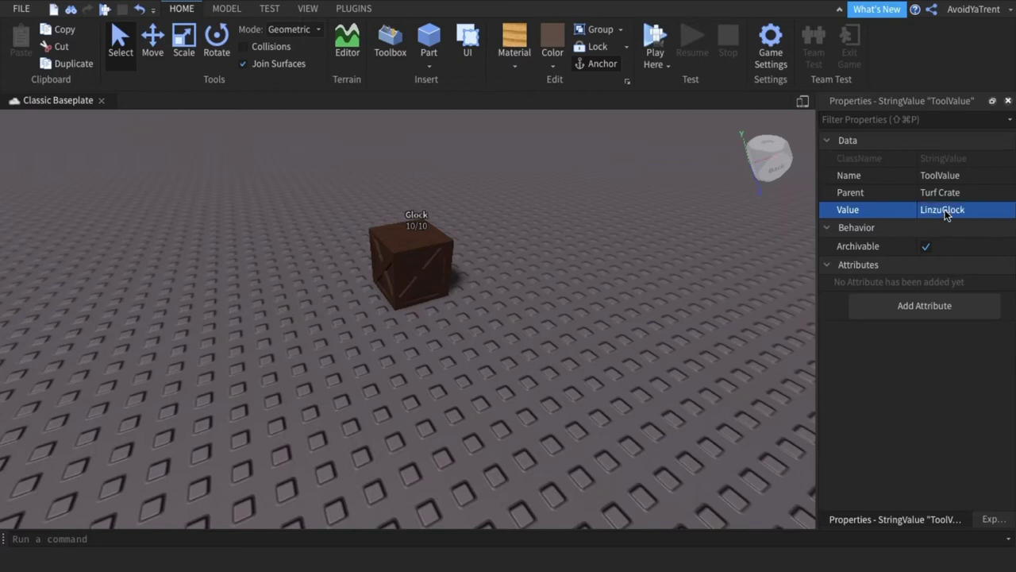
click(992, 519)
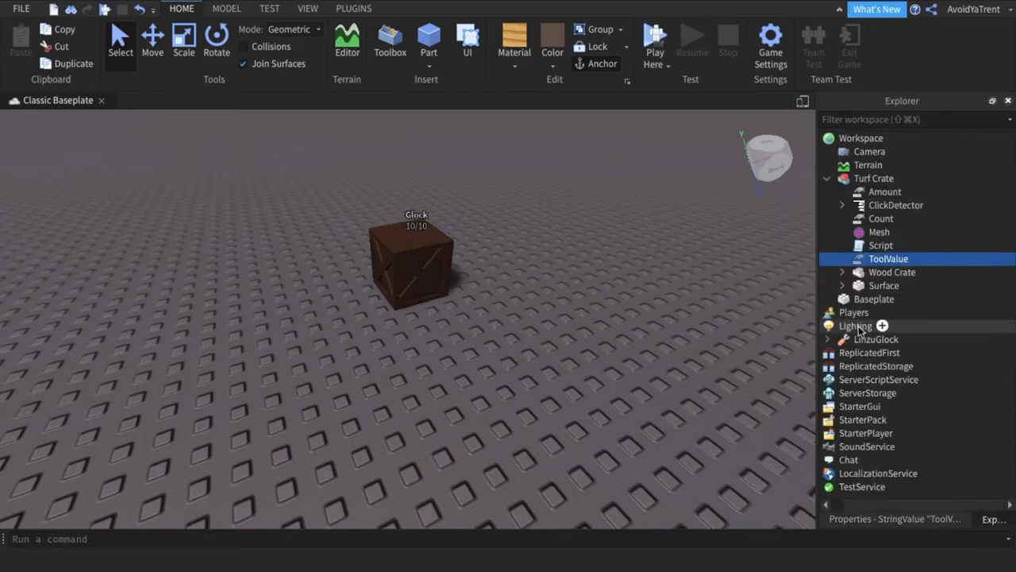
click(953, 520)
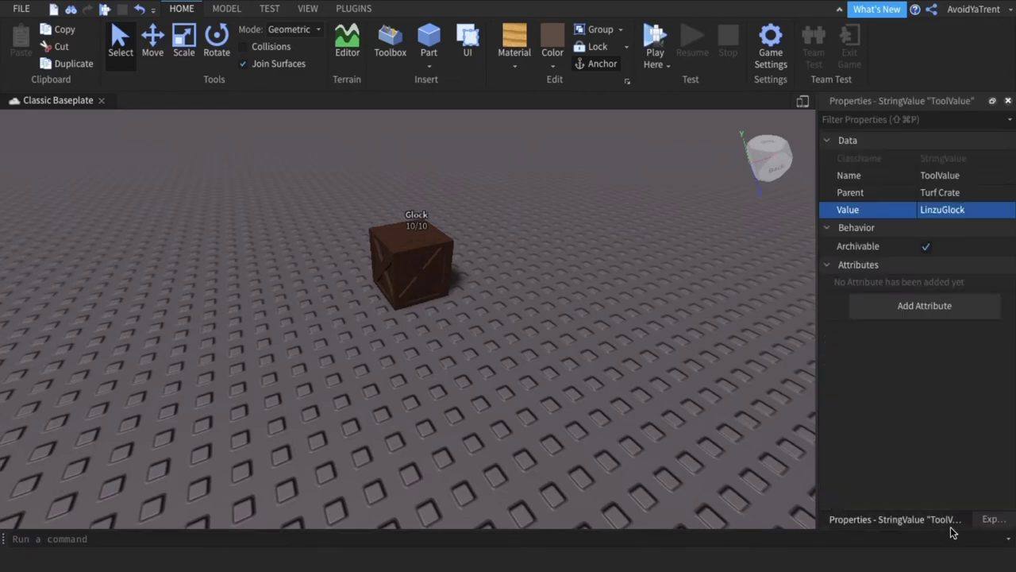
click(948, 213)
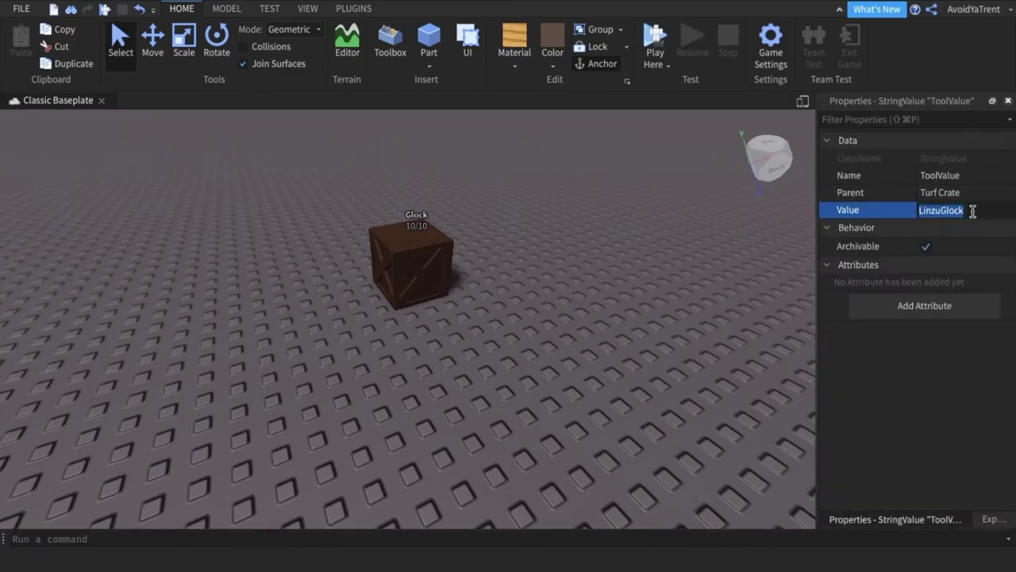
click(721, 251)
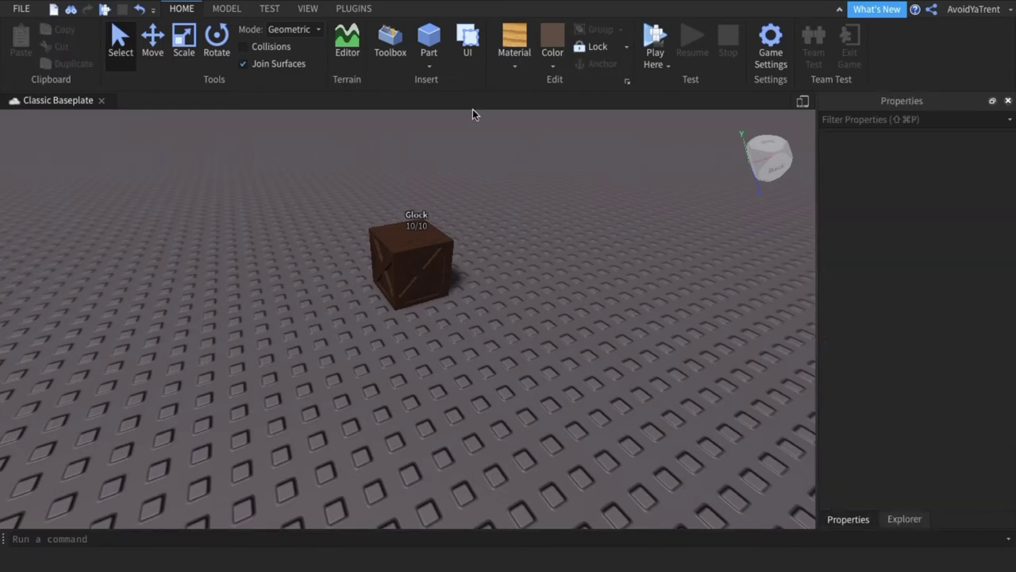
- Insert the Working Pistol free model outside the starter pack and move its Handgun into Lighting
click(390, 44)
click(174, 414)
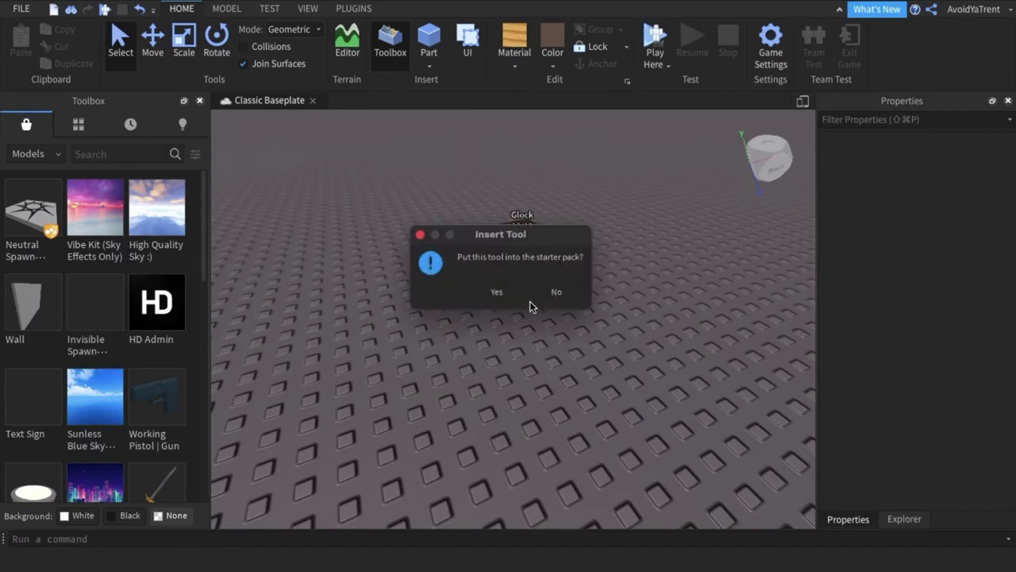
click(556, 292)
click(976, 518)
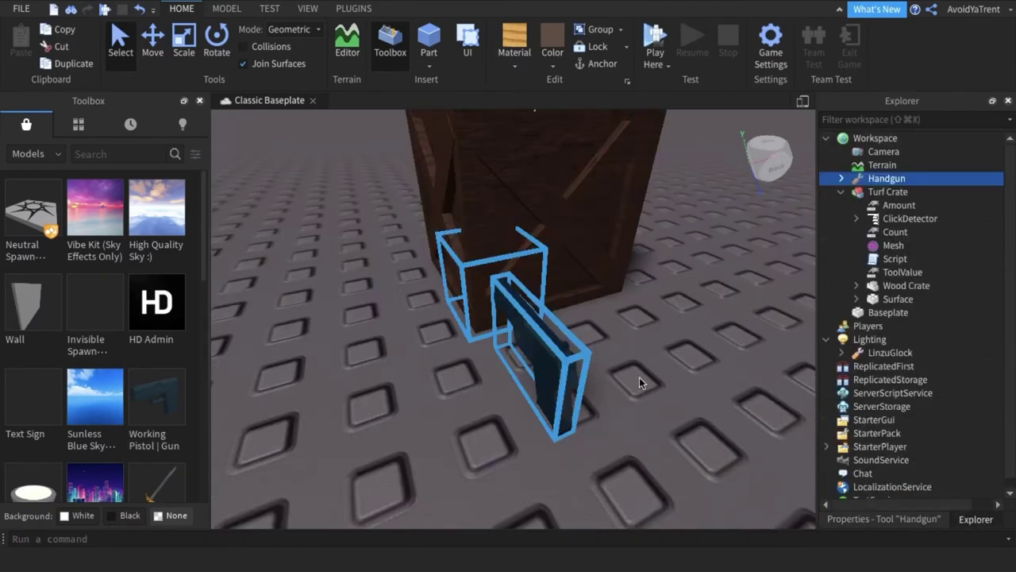
drag(887, 178, 895, 337)
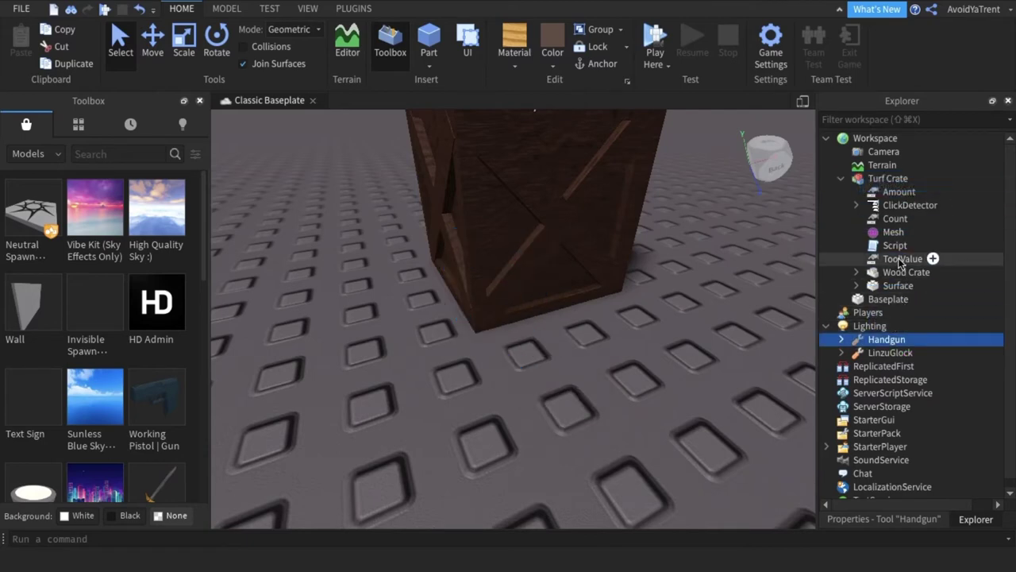
mouse_move(902, 261)
mouse_down()
mouse_move(899, 339)
mouse_move(903, 227)
mouse_up()
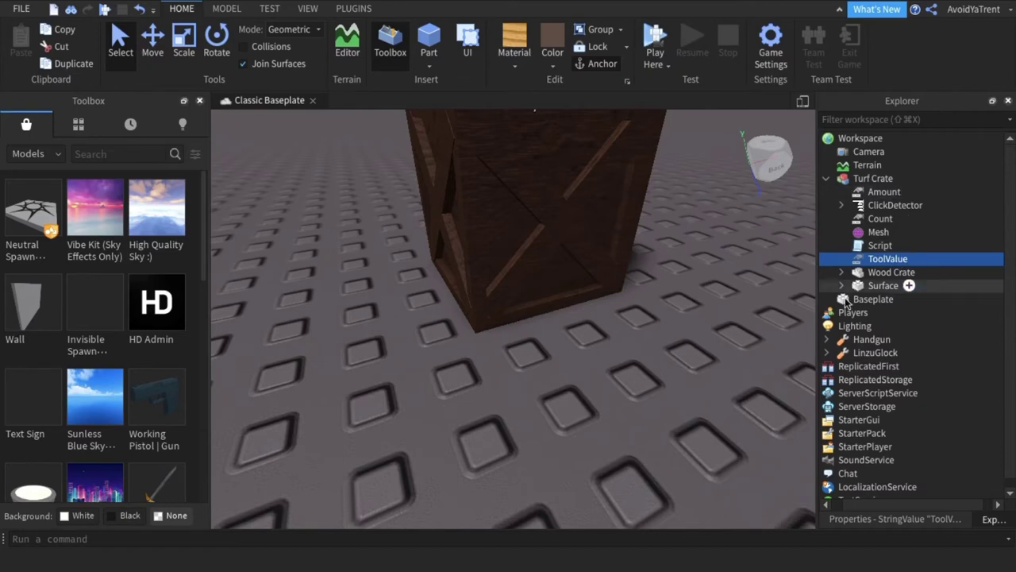
click(200, 100)
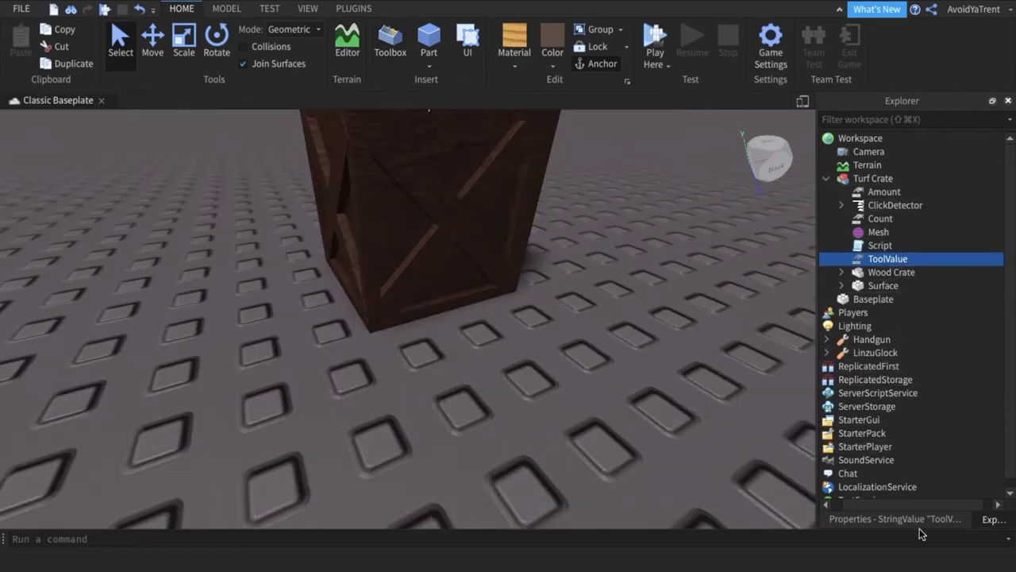
click(915, 520)
click(1005, 520)
- Expand the Turf Crate's ClickDetector and select the Script inside it
click(856, 206)
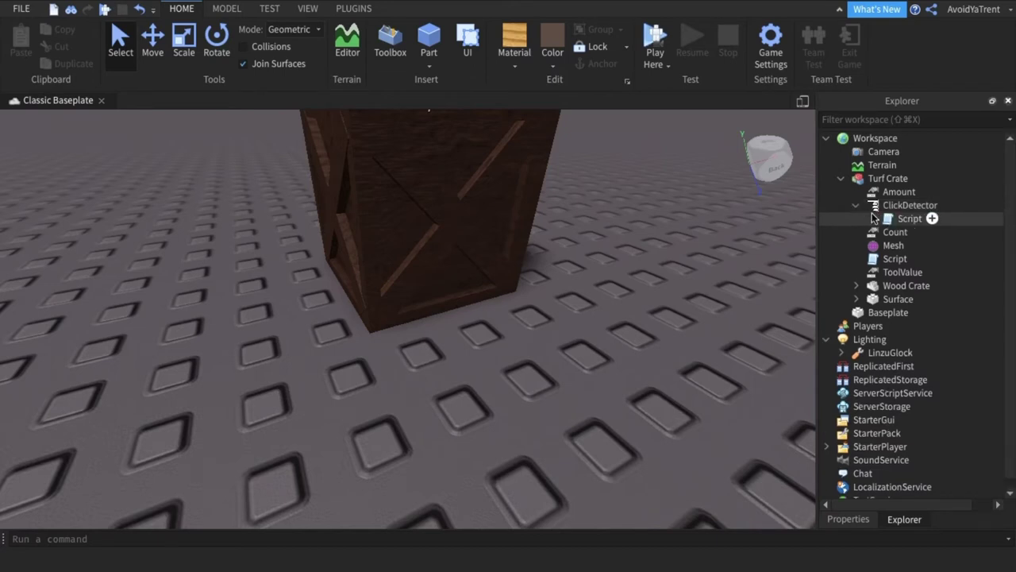
mouse_move(910, 205)
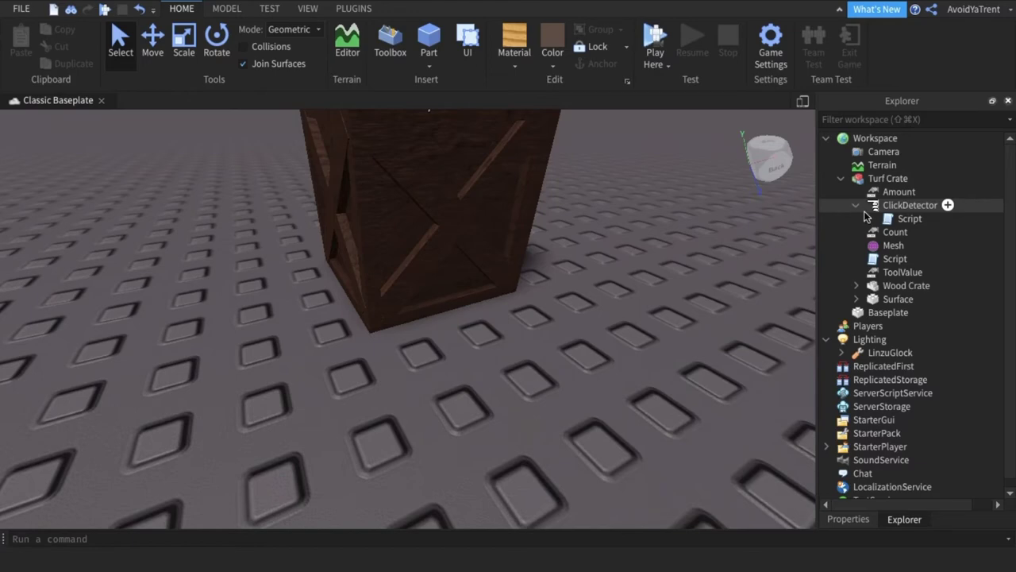
click(882, 218)
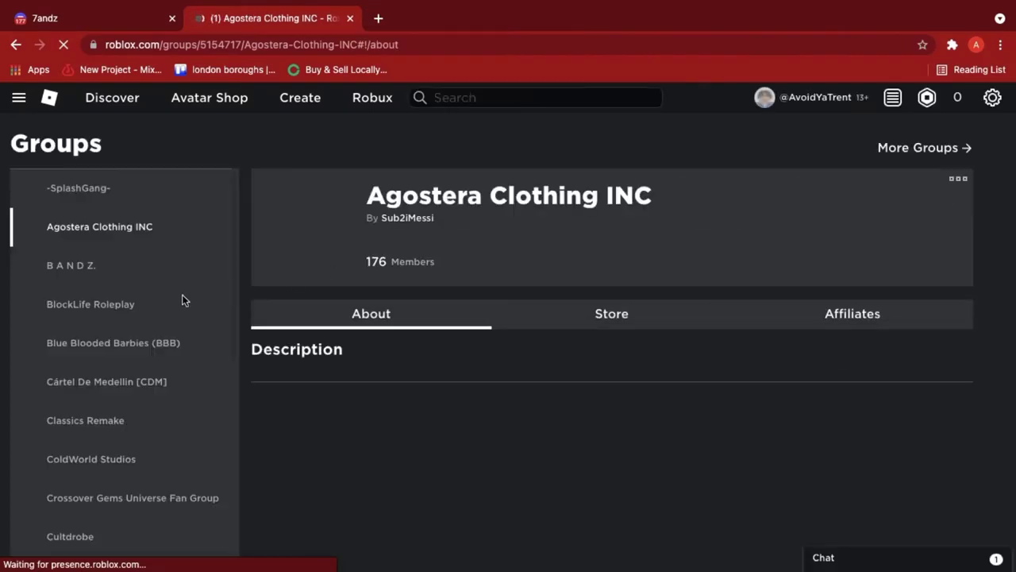
- Open the Young Slime Boyz [YSB] ENT group page from the Groups sidebar
scroll(130, 494, down, 10)
scroll(151, 524, down, 10)
click(158, 551)
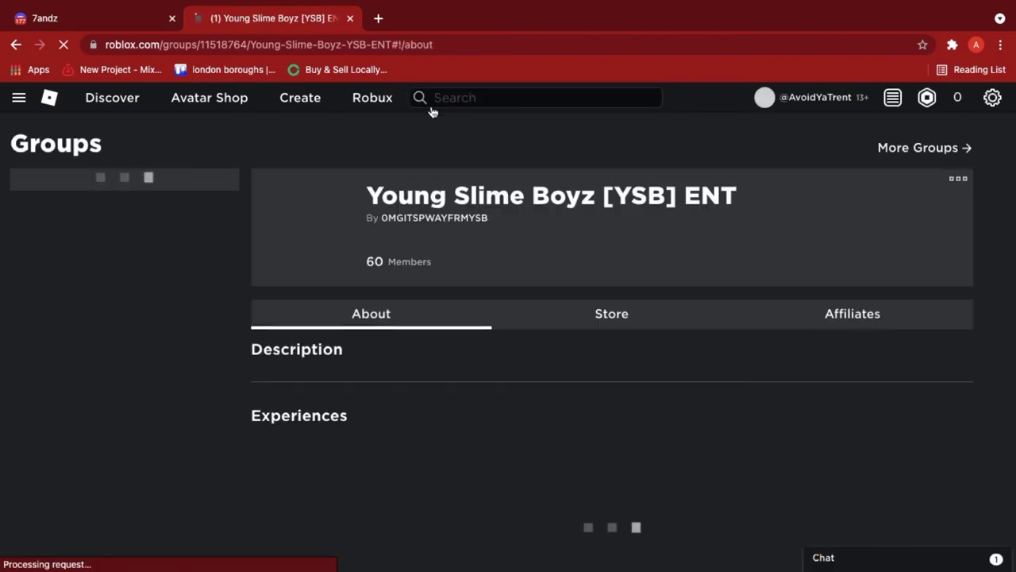
click(258, 45)
double_click(286, 44)
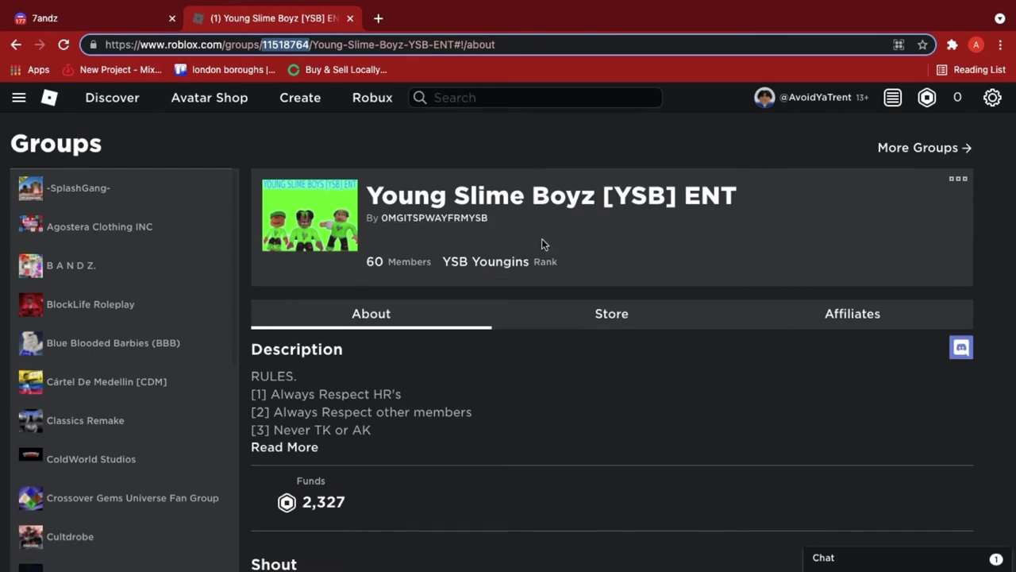
click(396, 173)
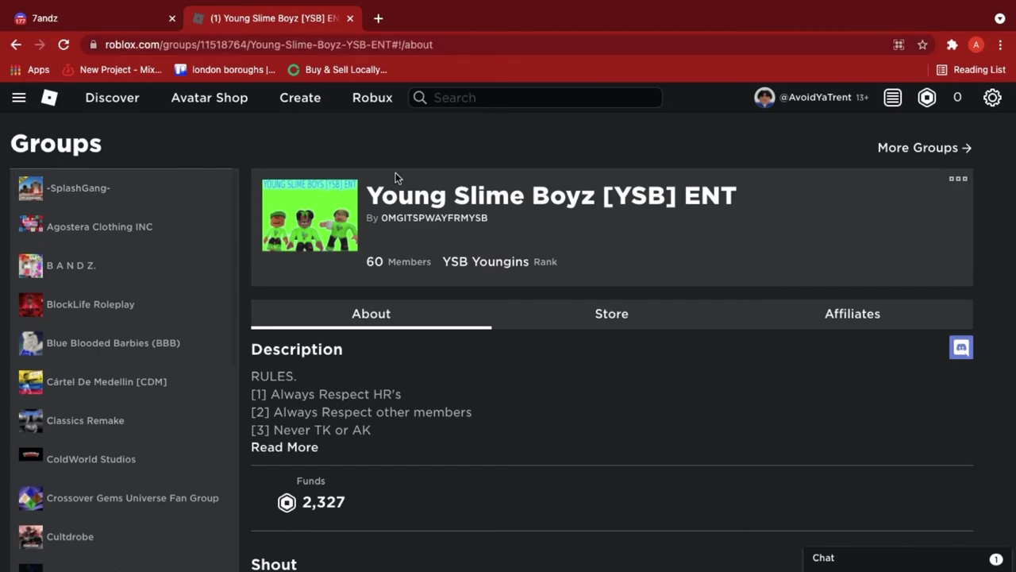
- Copy the group ID 11518764 from the page address
scroll(84, 274, down, 5)
scroll(84, 254, down, 3)
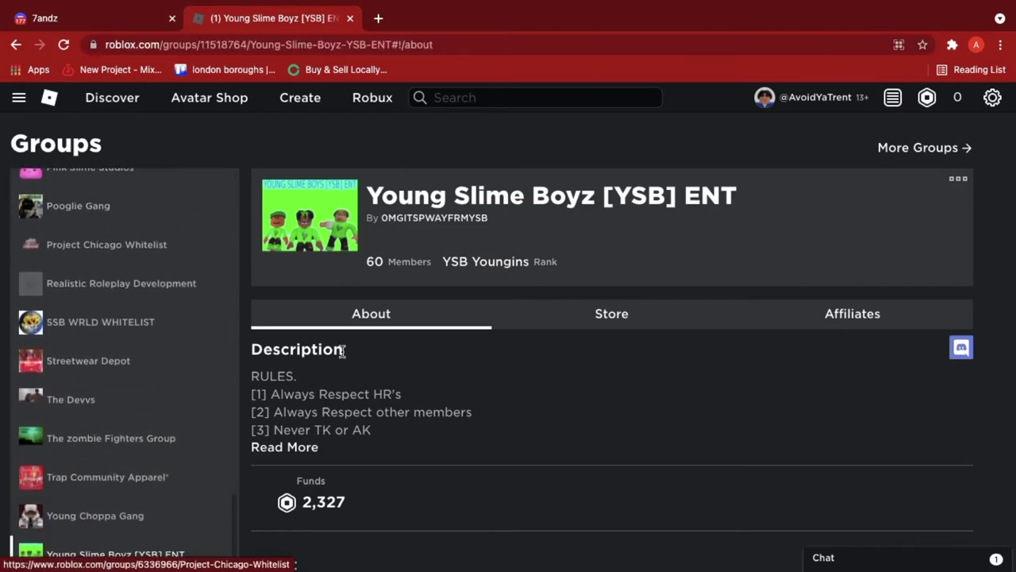
scroll(349, 334, down, 6)
scroll(399, 274, up, 6)
scroll(397, 263, up, 3)
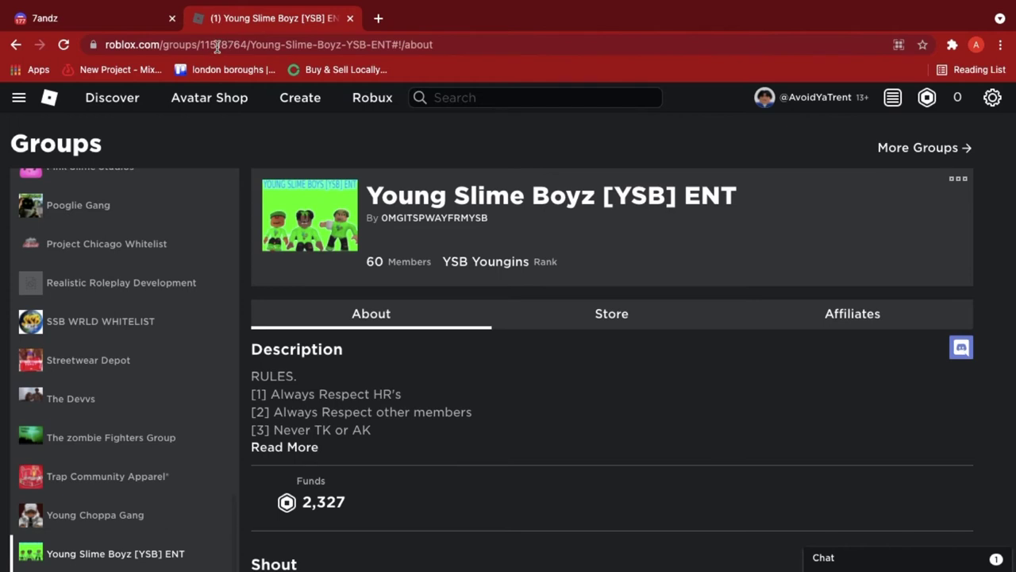
click(216, 46)
double_click(268, 46)
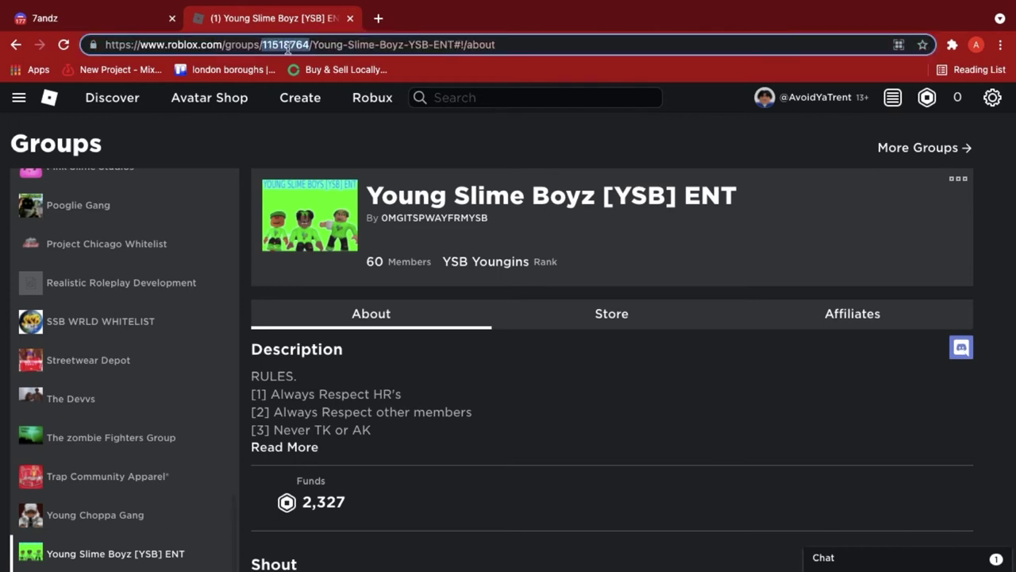
right_click(280, 46)
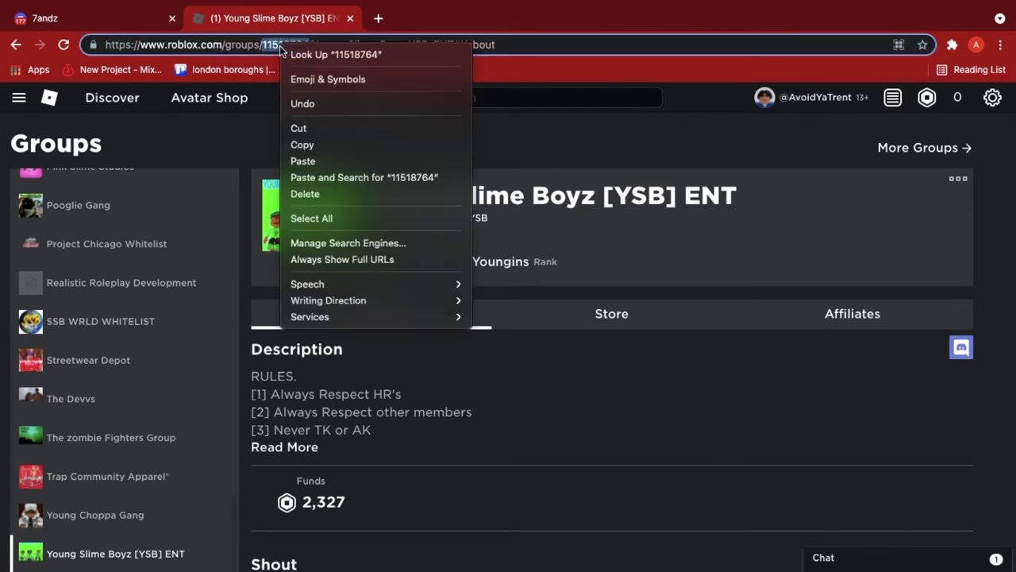
click(336, 144)
key(super+Tab)
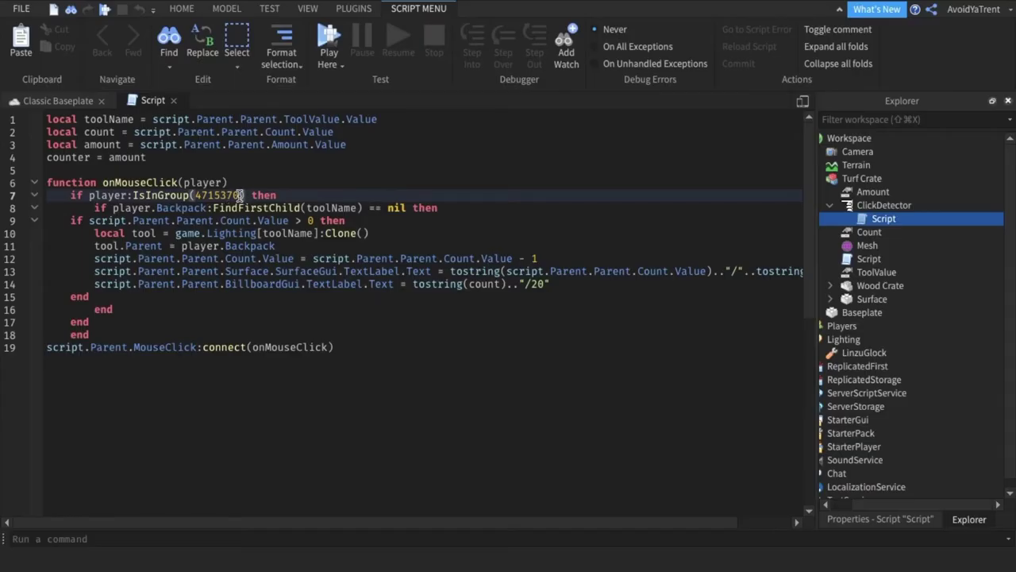
- Replace group ID 4715370 in the IsInGroup check with 11518764 and close the script
drag(240, 195, 199, 196)
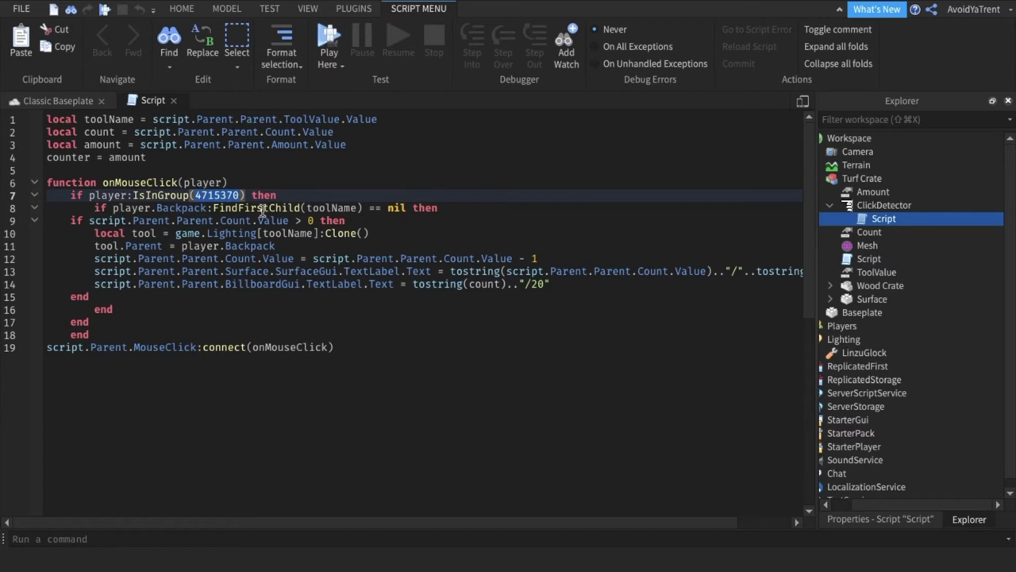
key(BackSpace)
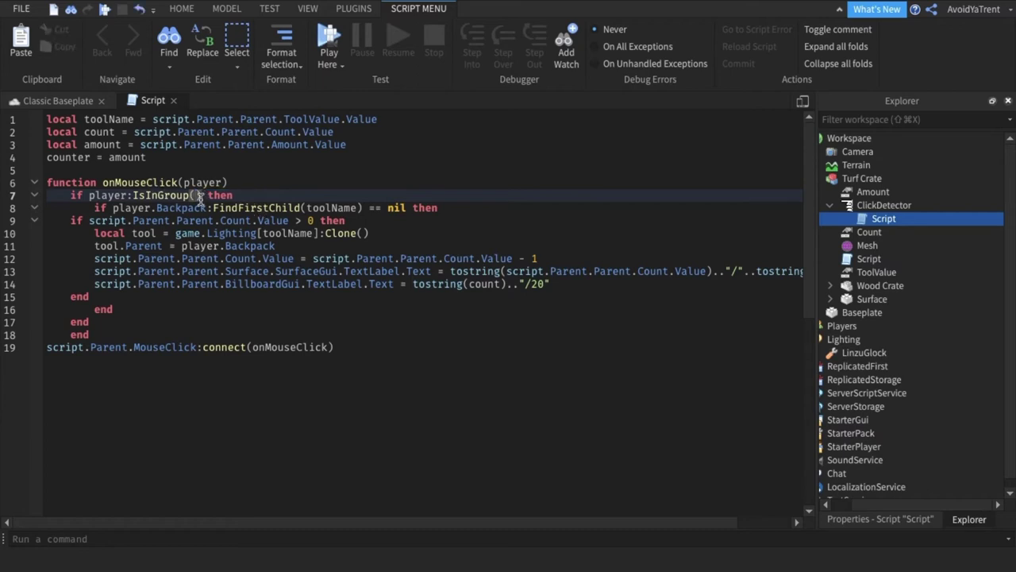
right_click(194, 195)
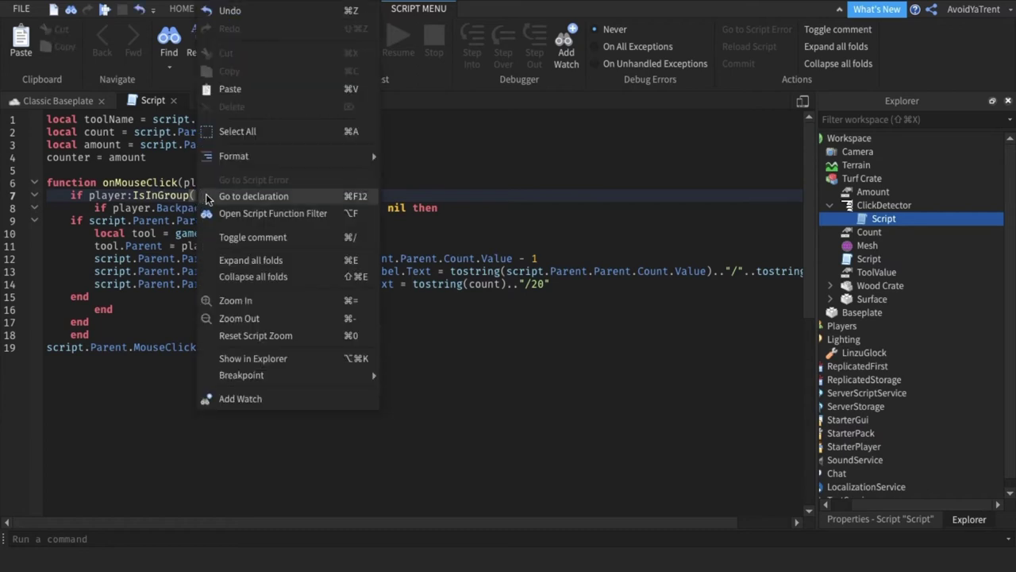
click(303, 91)
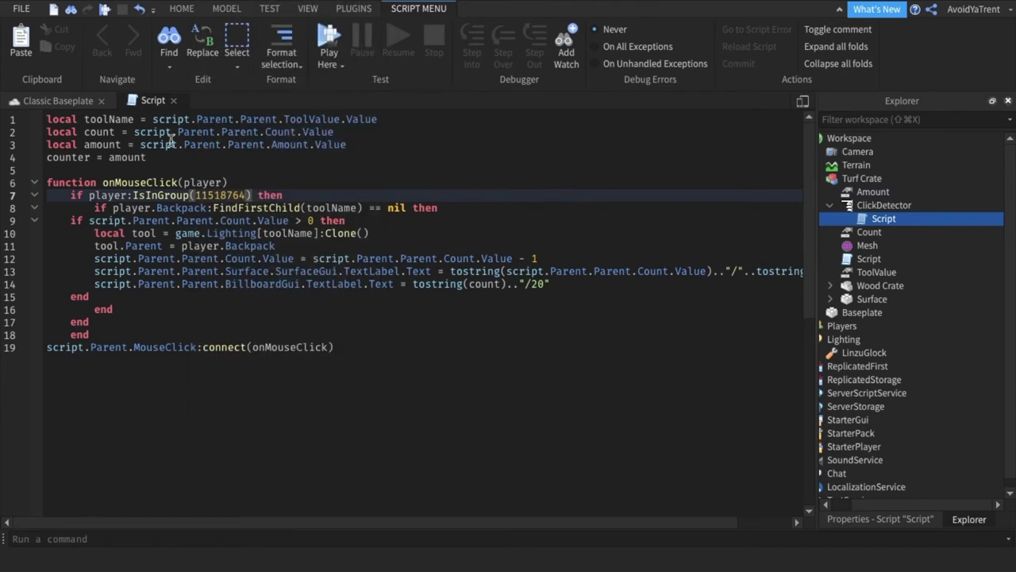
click(176, 101)
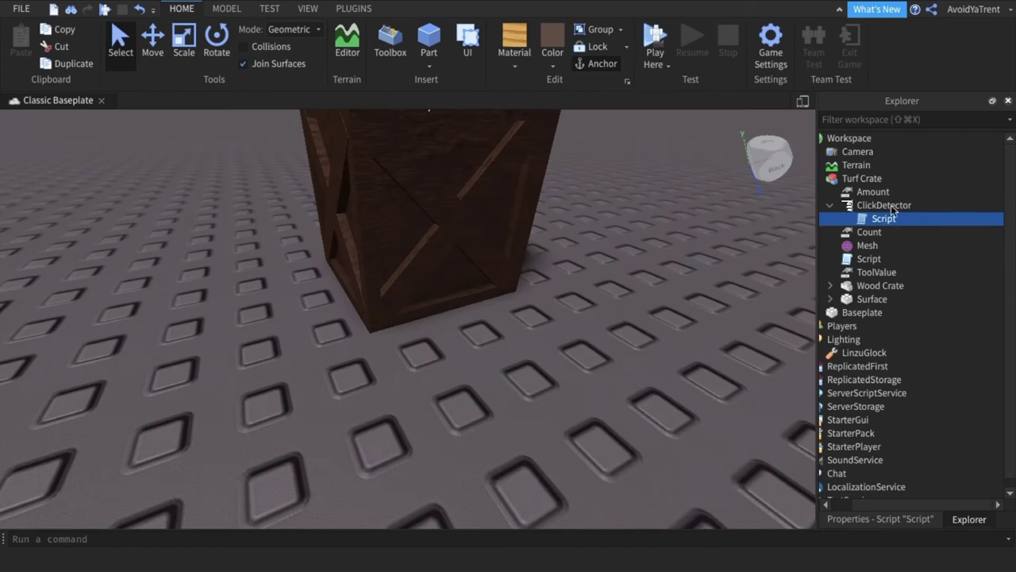
- Change the Turf Crate Script's wait(600) to wait(10) and close it
click(861, 206)
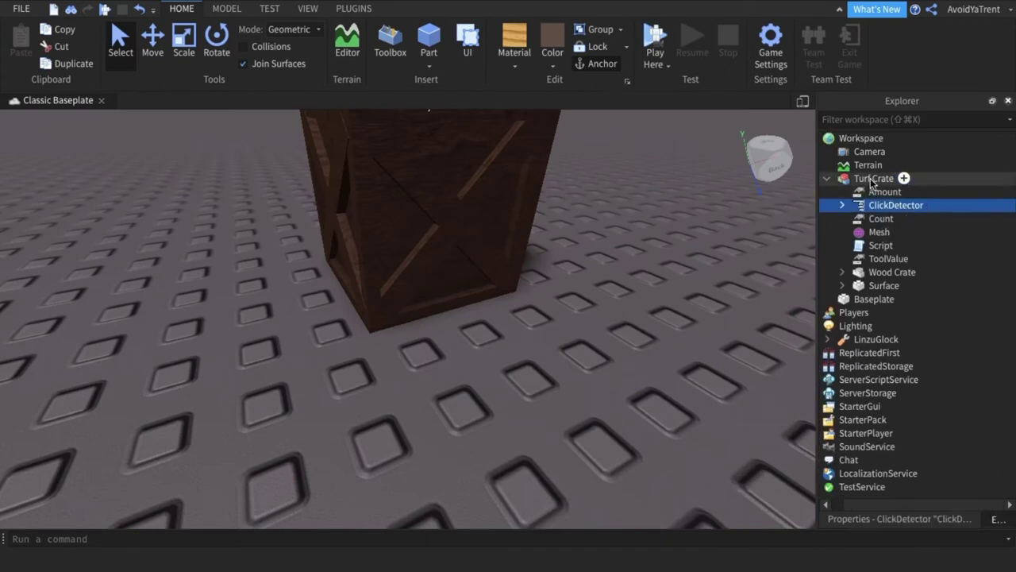
click(871, 179)
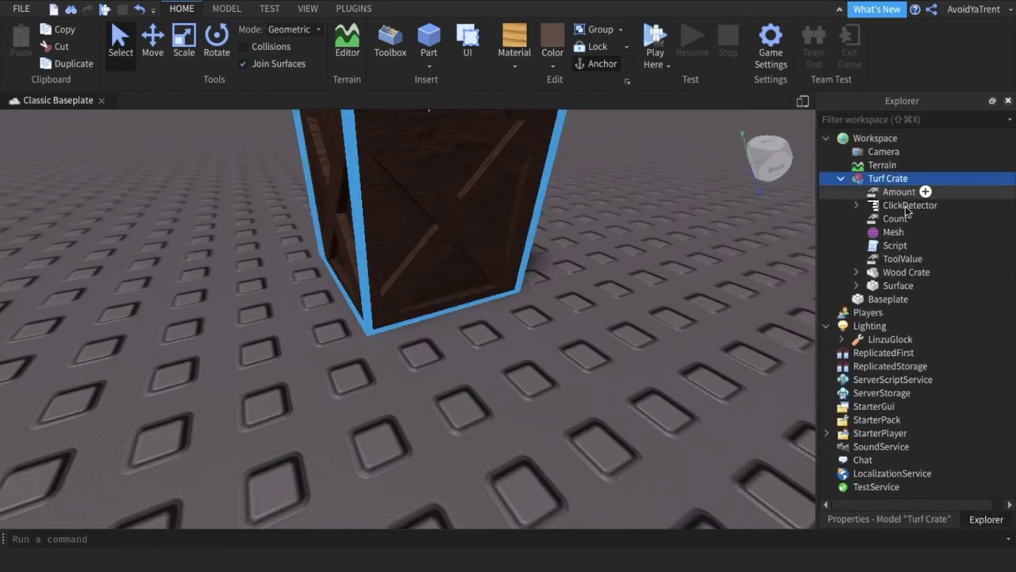
double_click(889, 246)
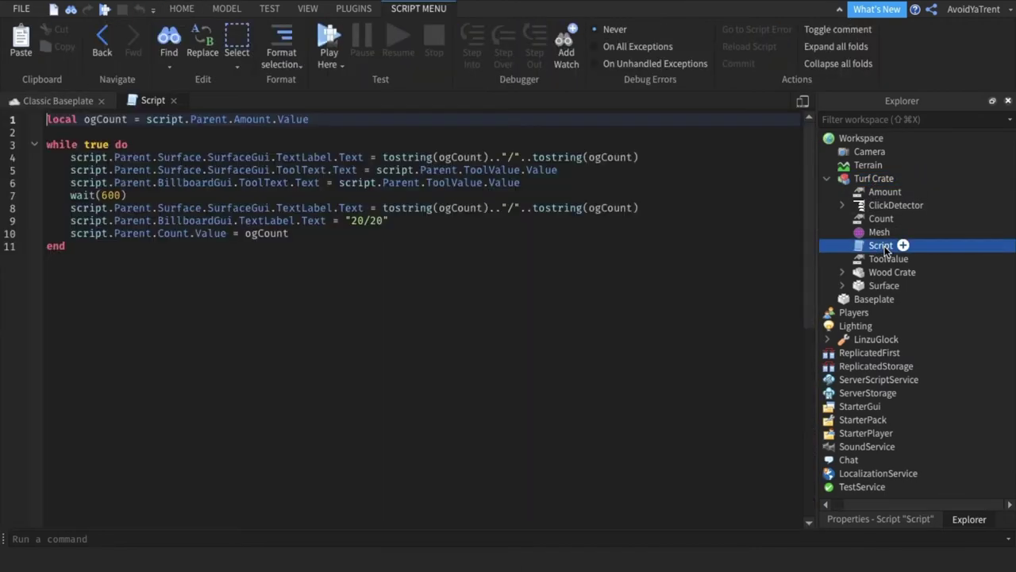
click(122, 196)
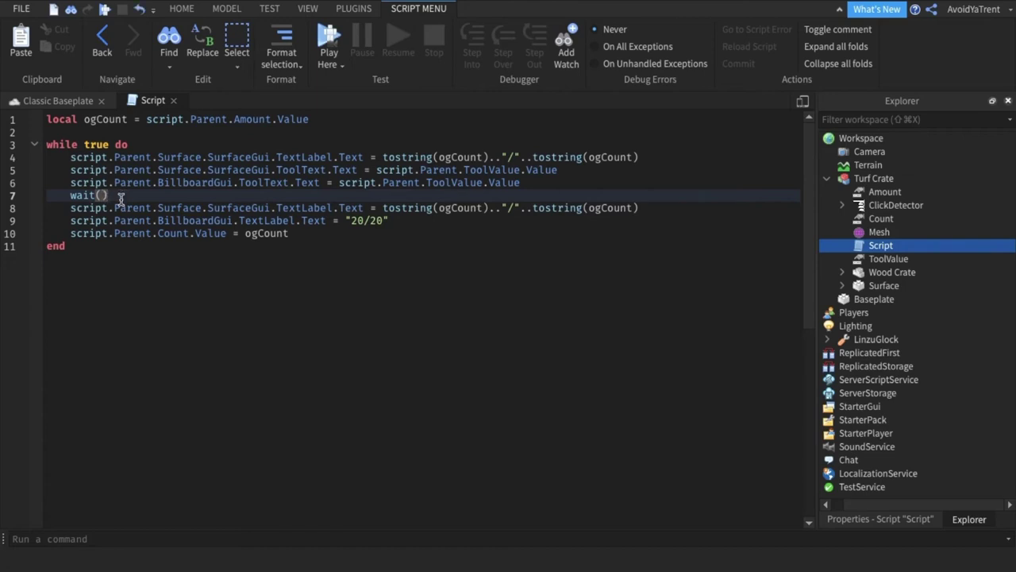
text(10)
click(174, 101)
- Expand Surface > SurfaceGui and show the ToolText label's properties
click(556, 266)
scroll(712, 266, down, 3)
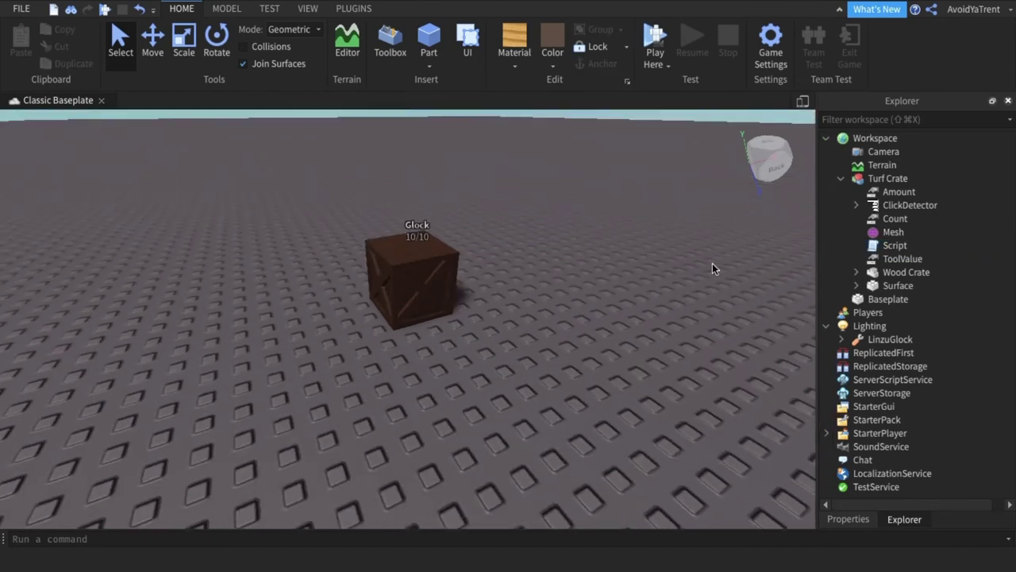
scroll(366, 222, up, 2)
scroll(413, 211, down, 1)
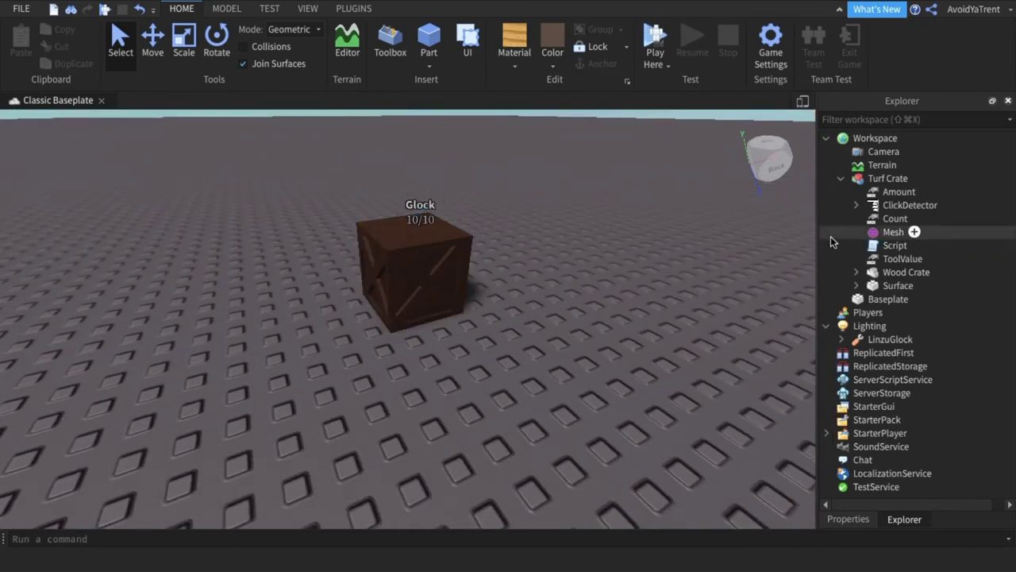
click(858, 286)
click(871, 299)
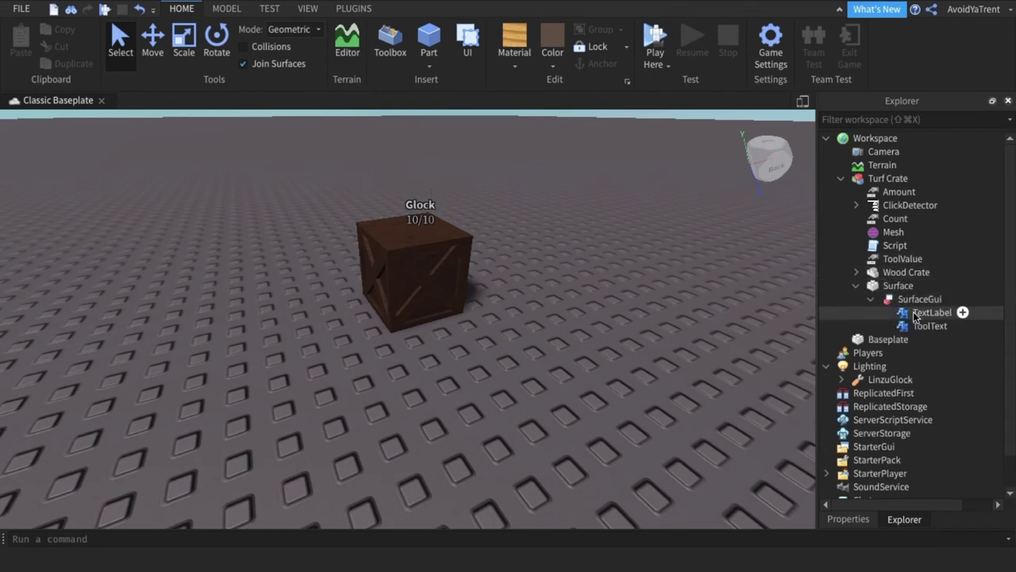
click(880, 327)
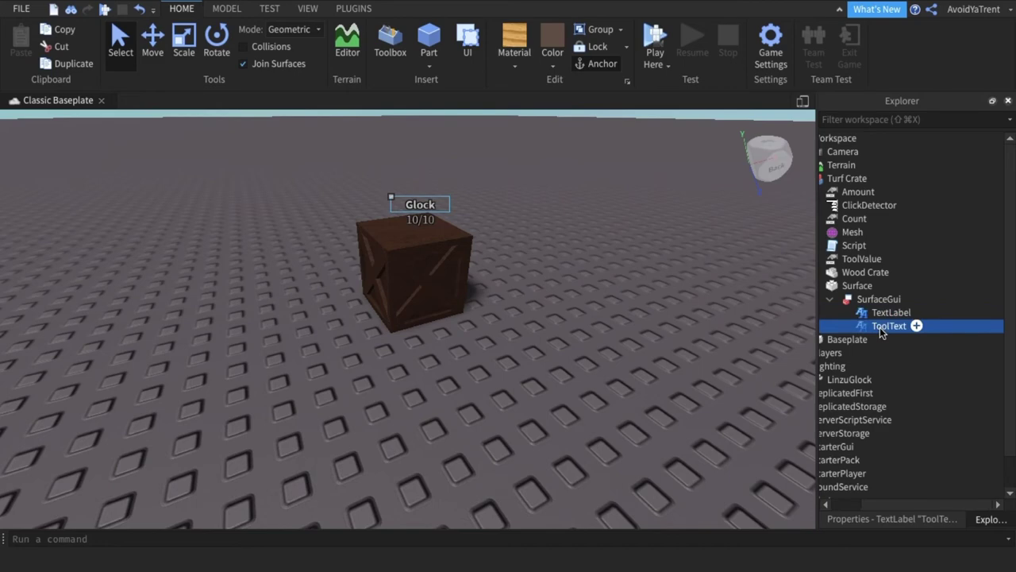
click(881, 313)
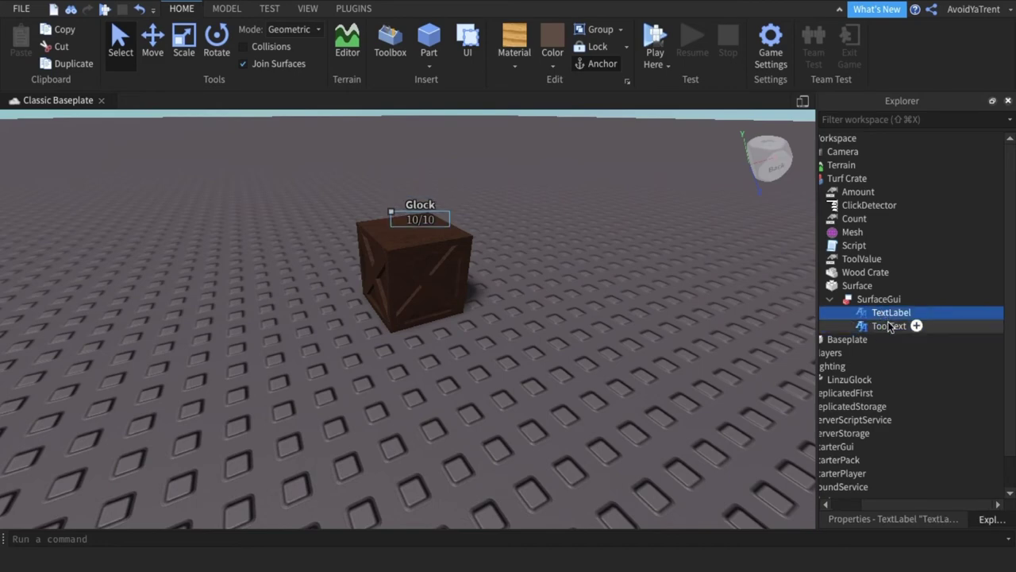
click(888, 324)
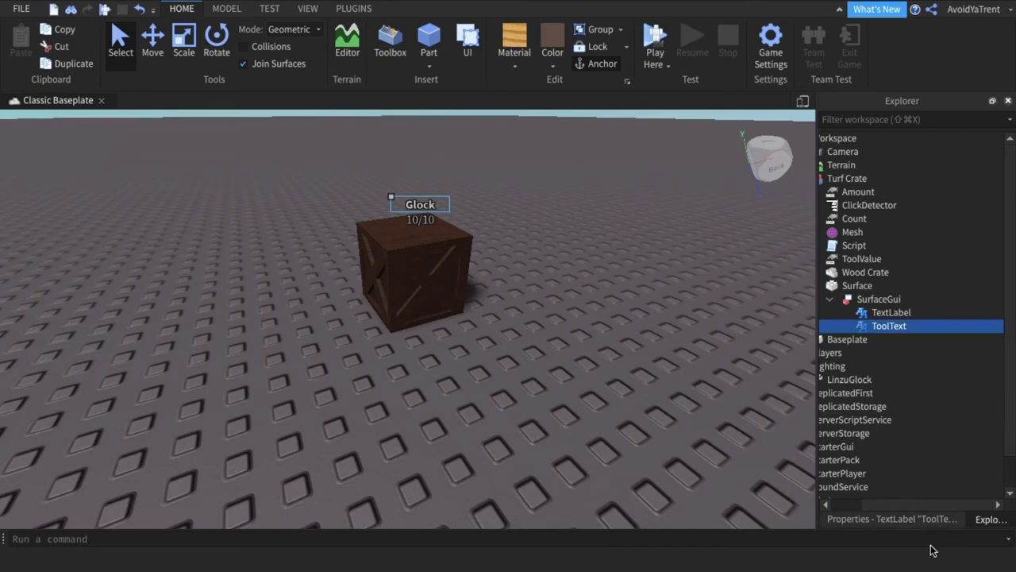
click(925, 519)
scroll(925, 297, down, 1)
scroll(925, 296, down, 10)
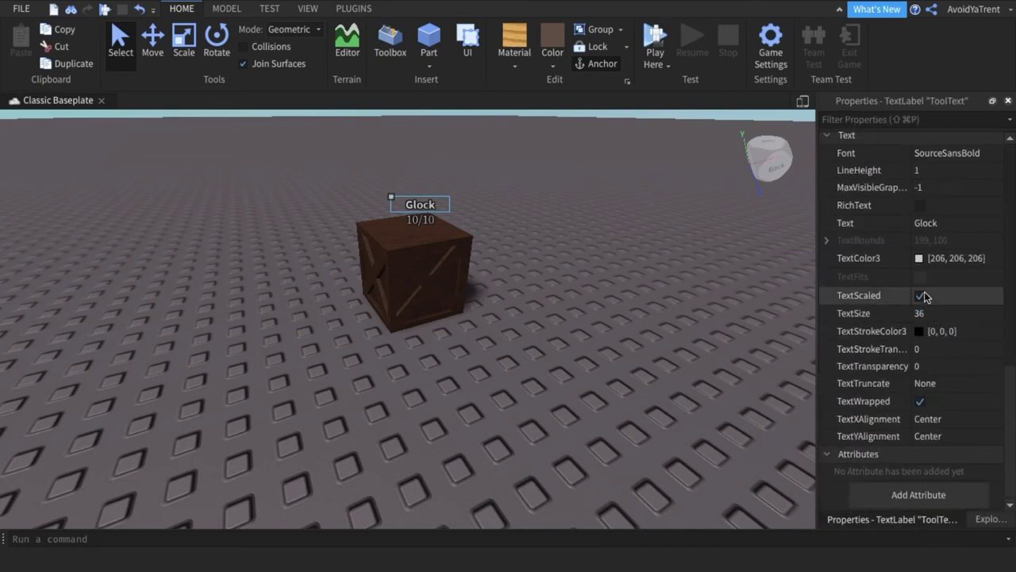
- Change the ToolText label's Text from Glock to LinzuGlock
click(943, 226)
text(AR)
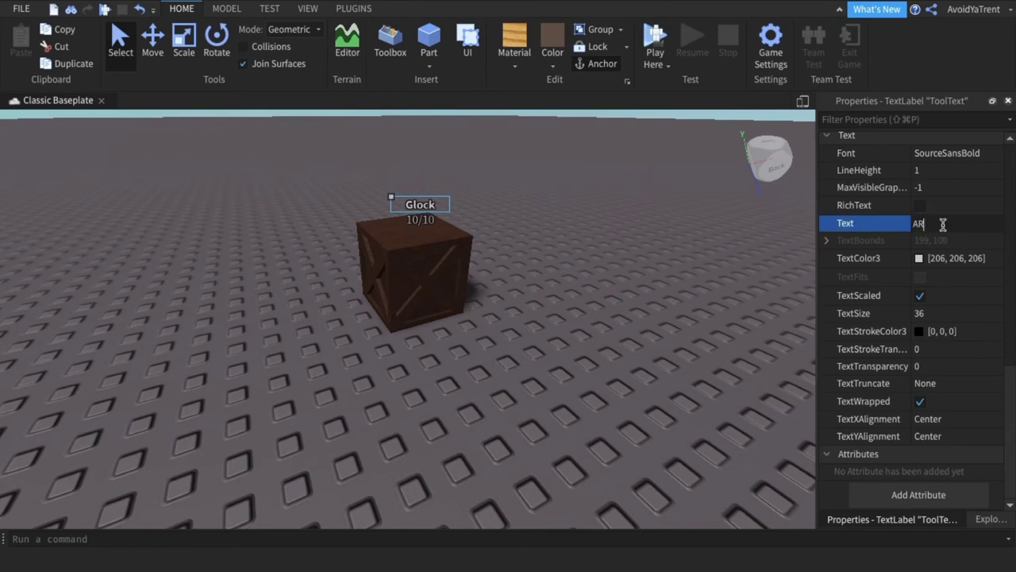
key(Return)
text(un)
key(Return)
text(LinzuGlock)
key(Return)
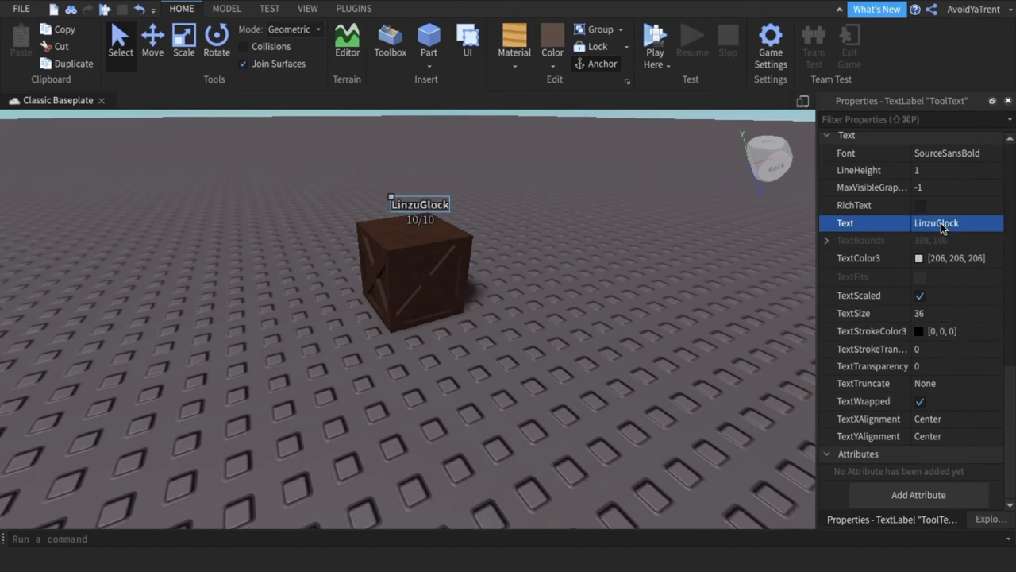
click(991, 519)
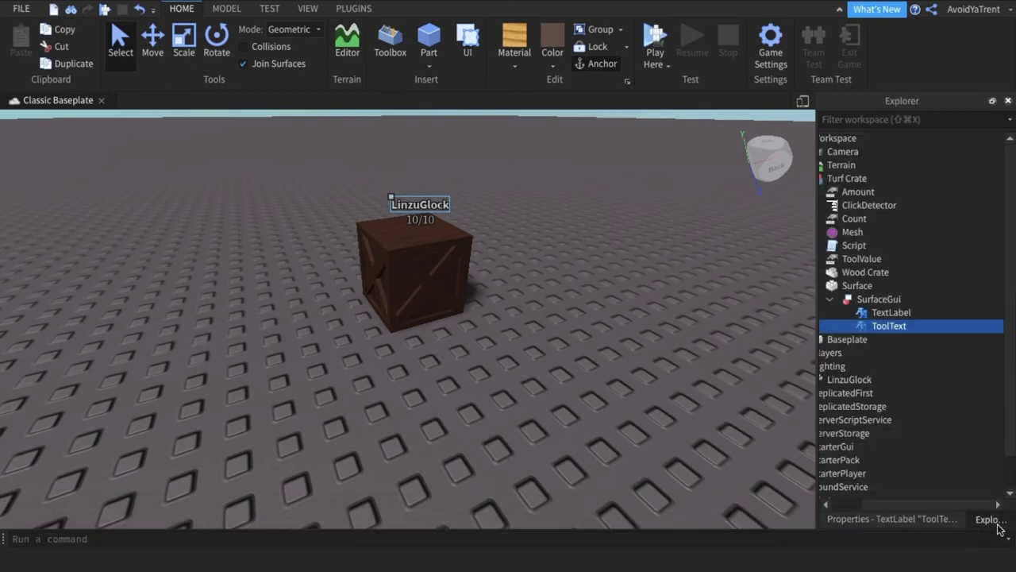
- Select the TextLabel under SurfaceGui and show its properties
scroll(898, 333, left, 2)
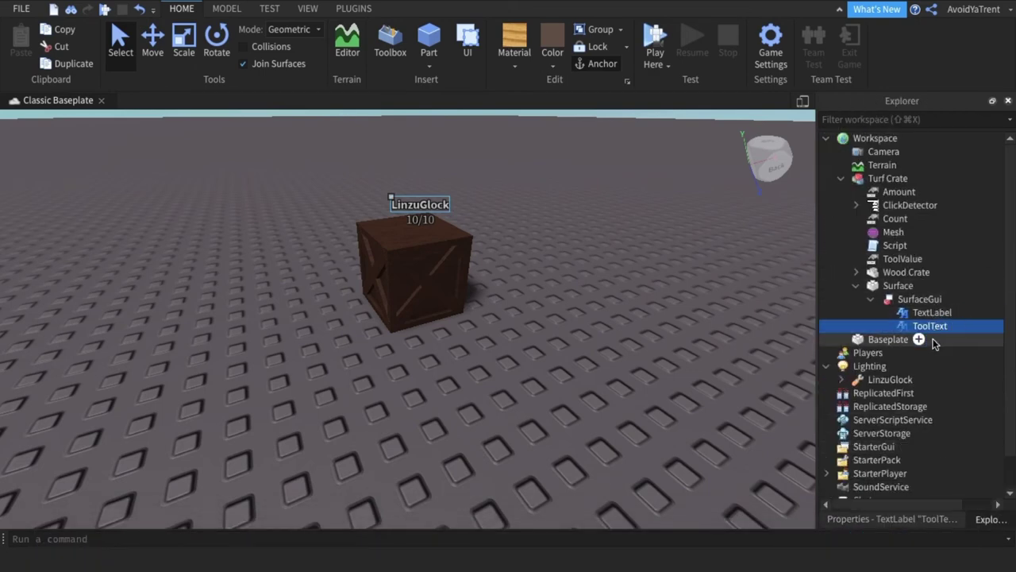
click(926, 523)
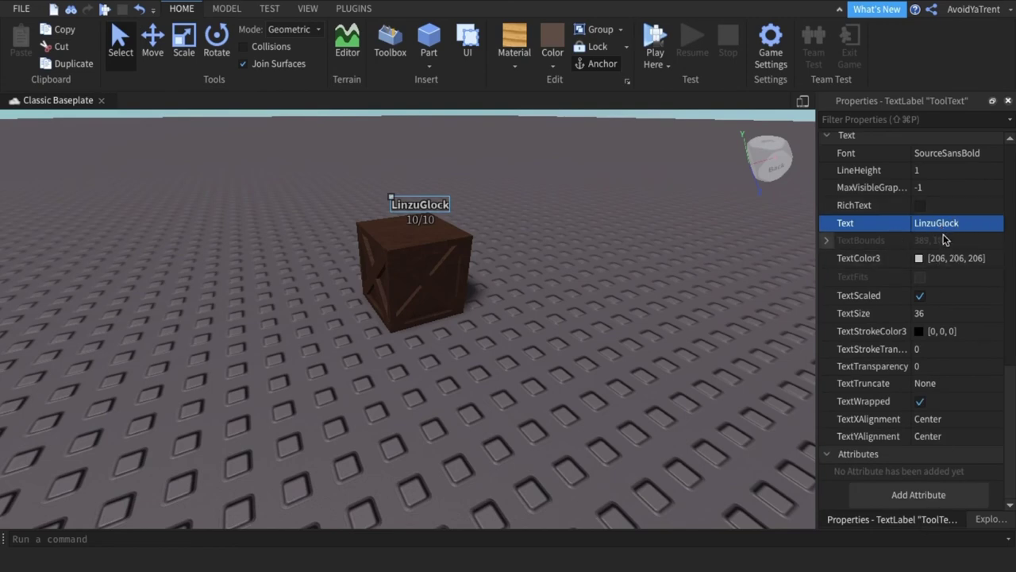
click(991, 518)
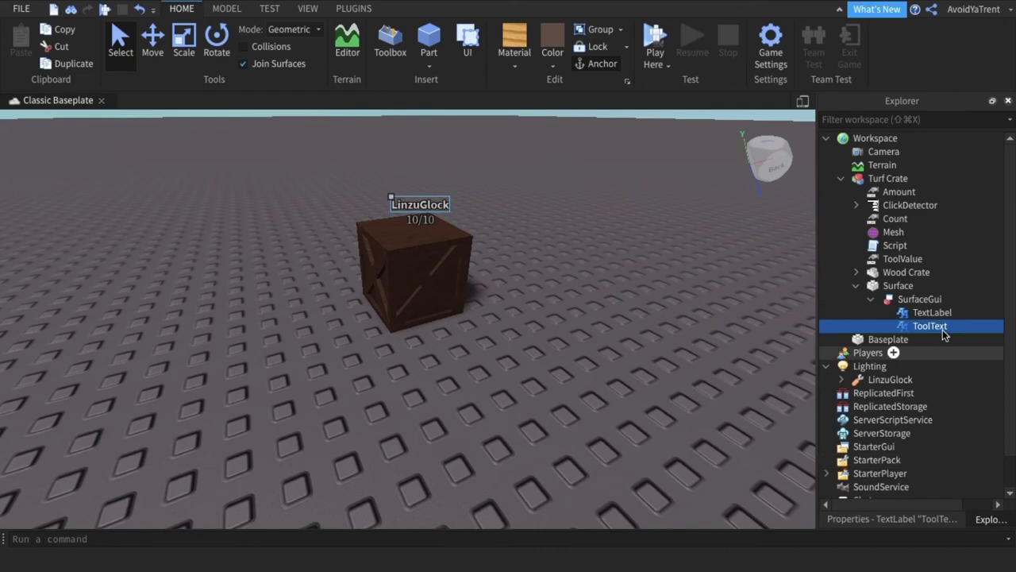
click(929, 312)
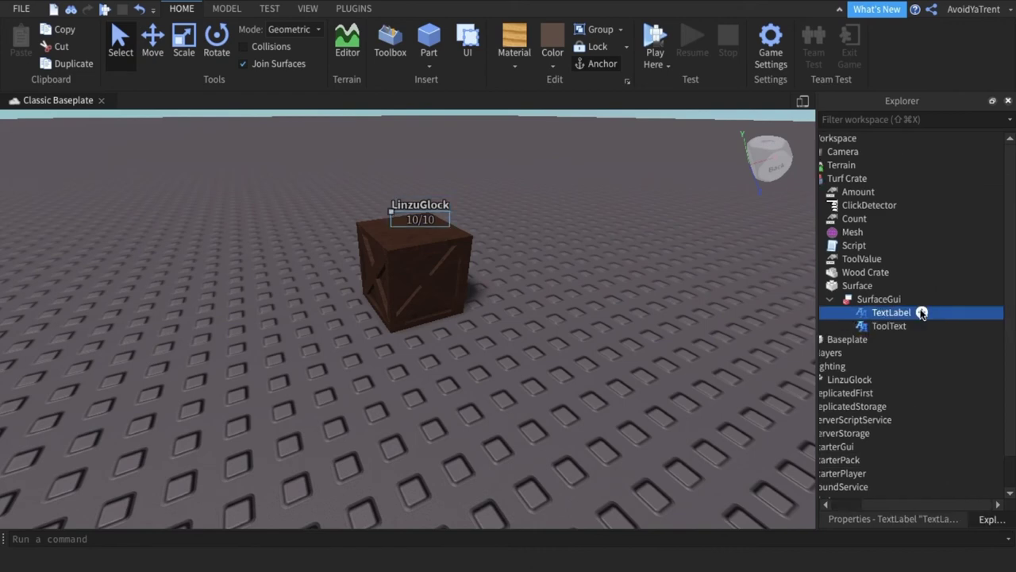
click(914, 516)
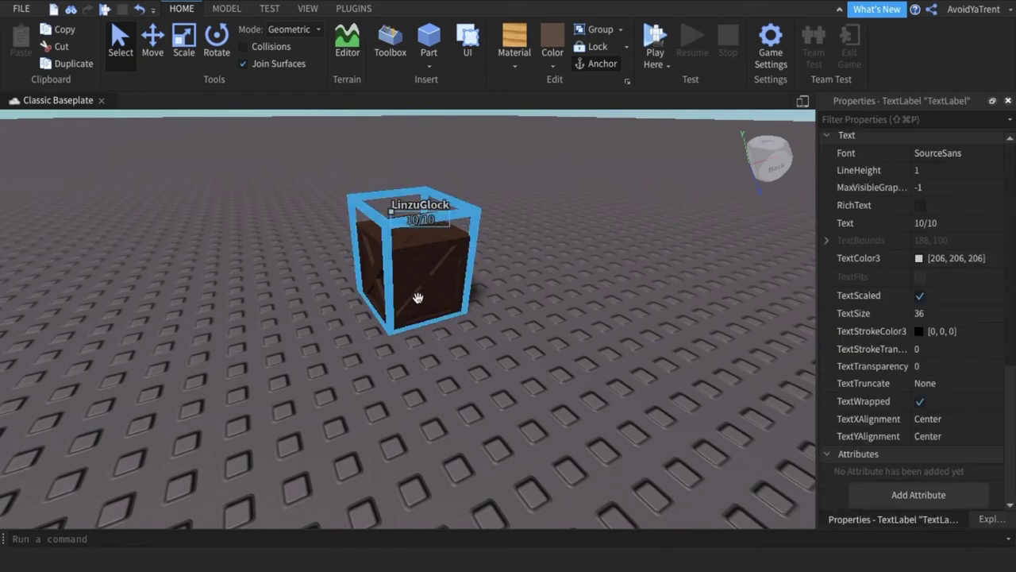
scroll(937, 229, up, 2)
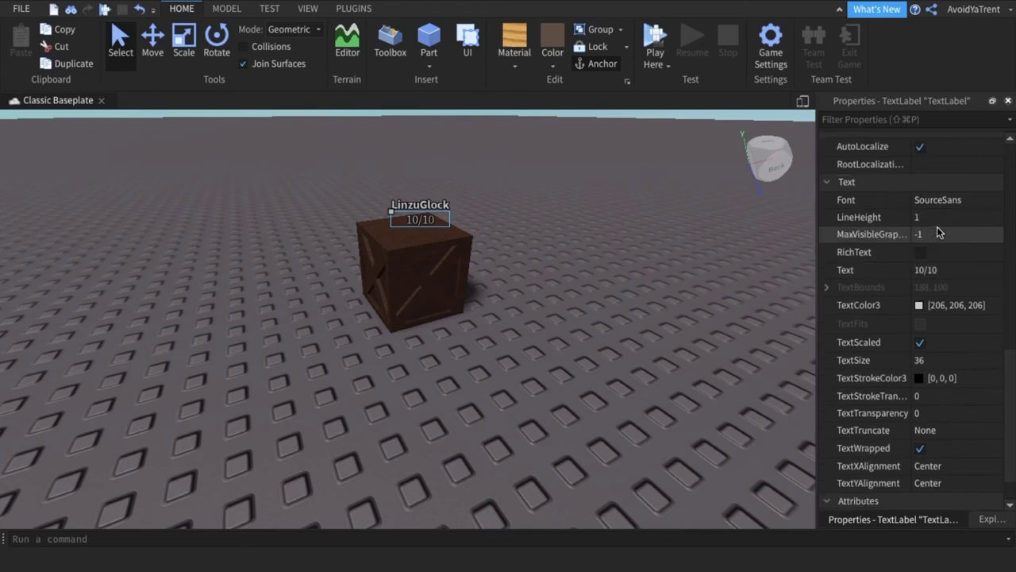
scroll(937, 231, down, 1)
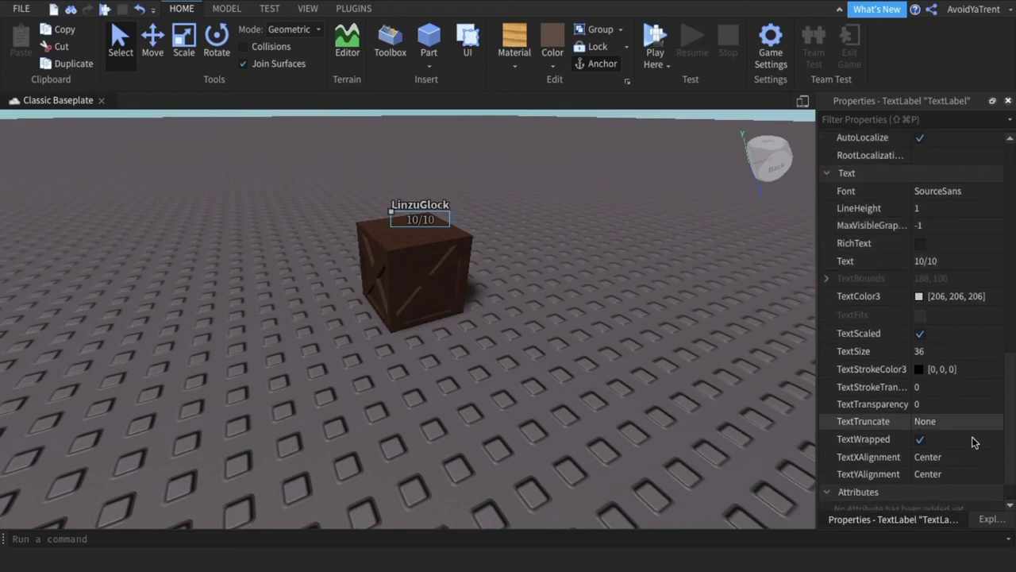
click(991, 519)
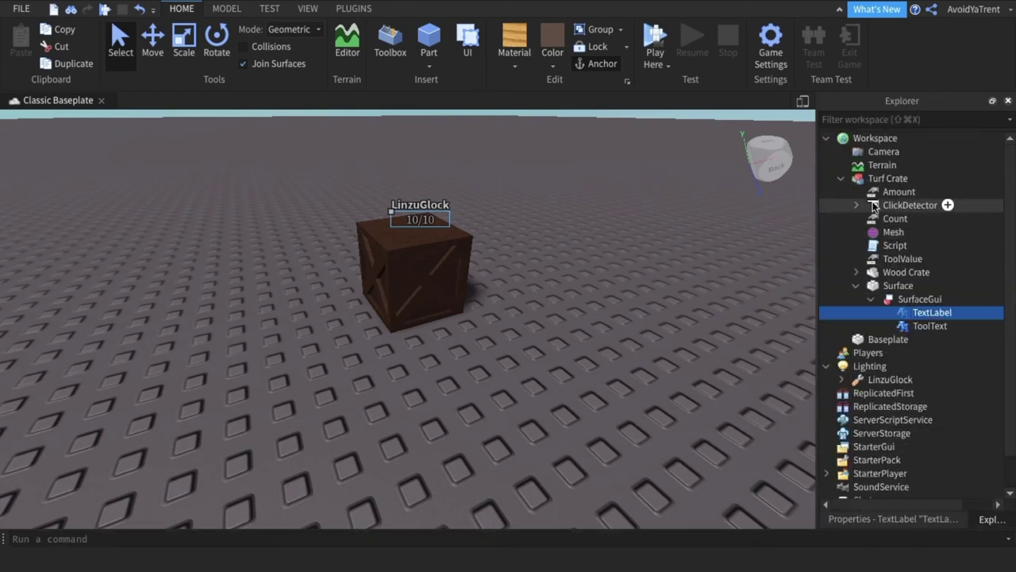
click(885, 192)
click(925, 520)
click(988, 519)
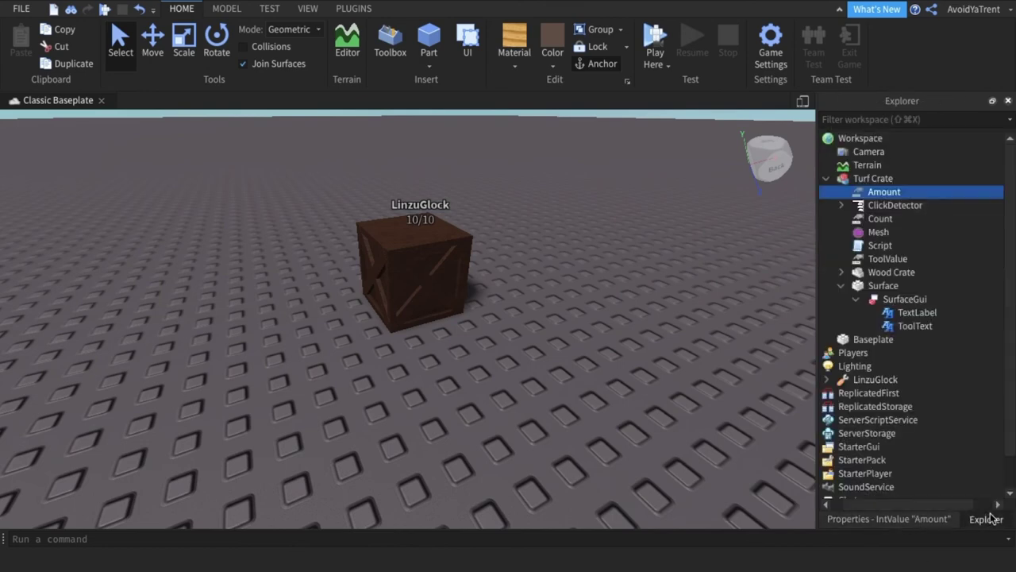
click(919, 313)
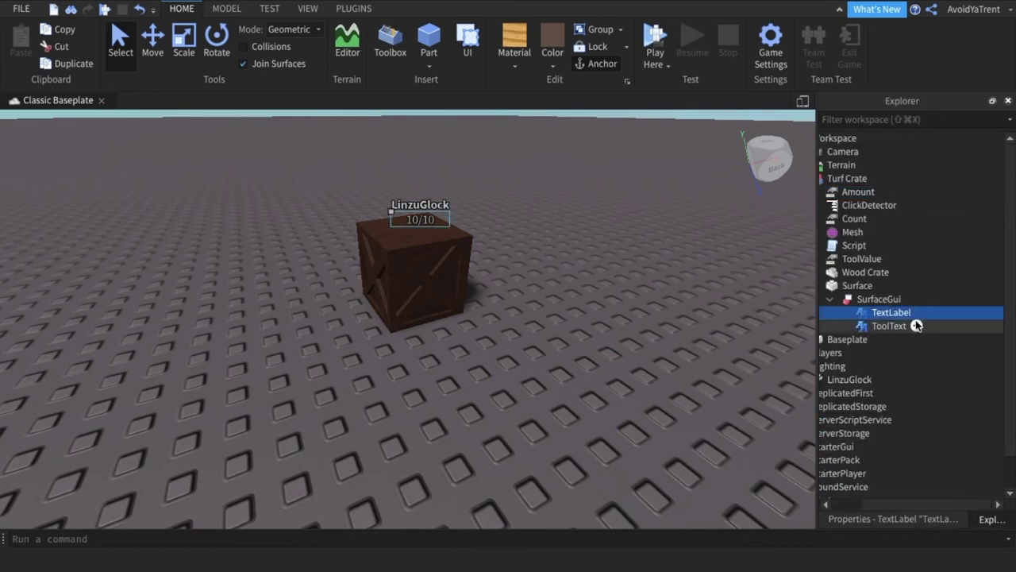
click(917, 326)
click(905, 312)
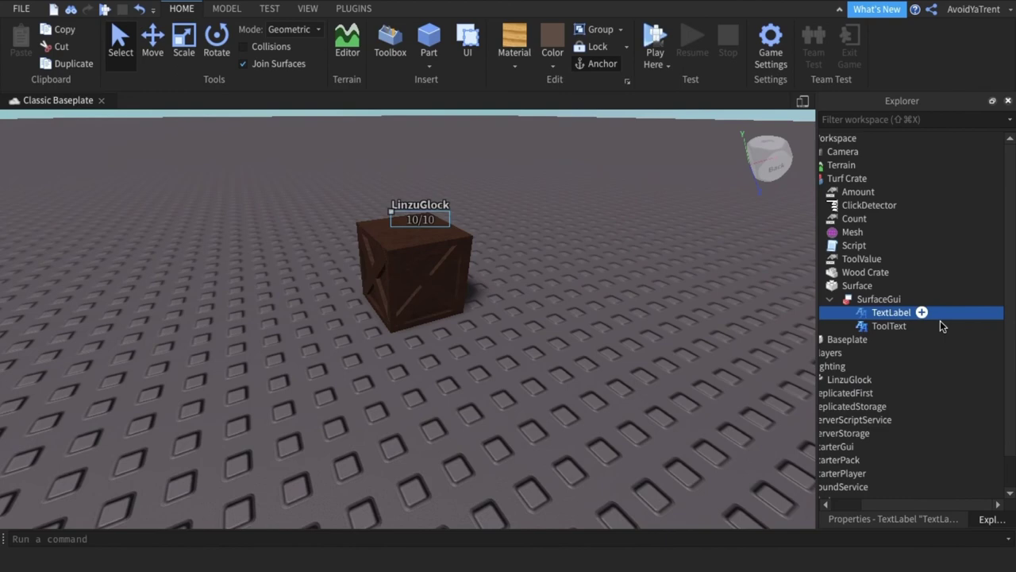
click(967, 519)
scroll(889, 433, down, 10)
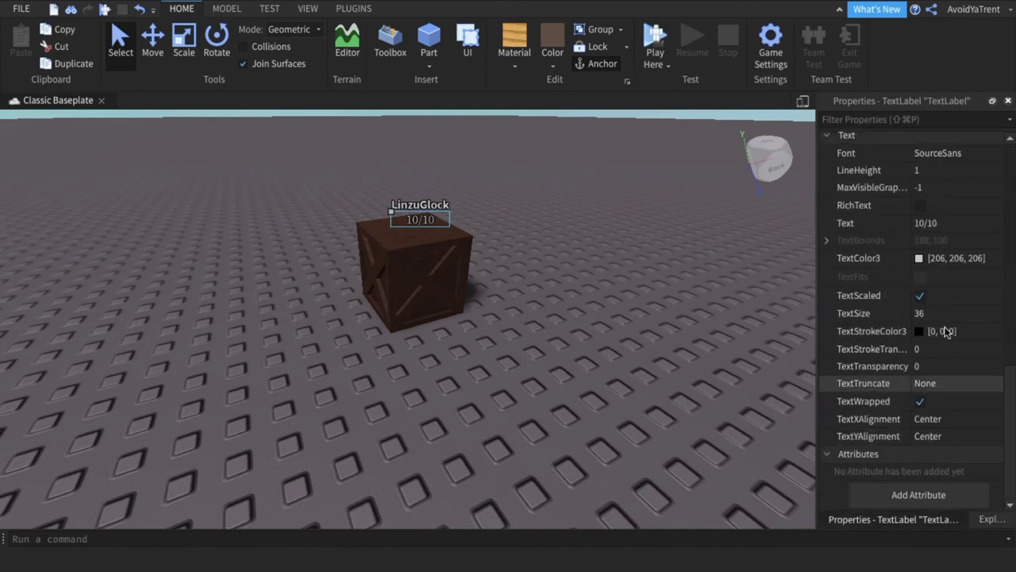
- Set the TextLabel's Text to 5/5 and nudge the crate across the baseplate
click(944, 223)
text(5/)
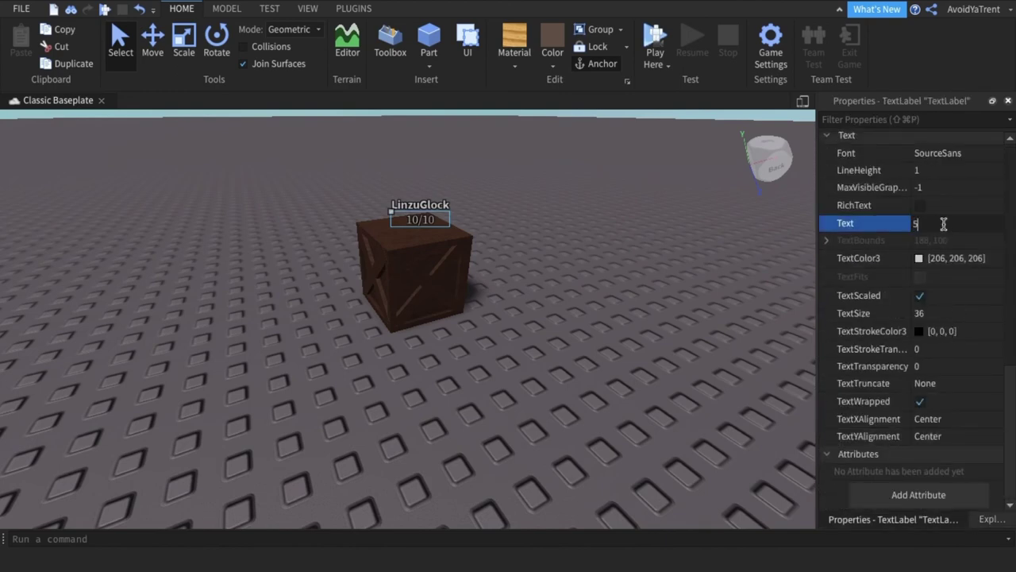
text(5)
click(616, 295)
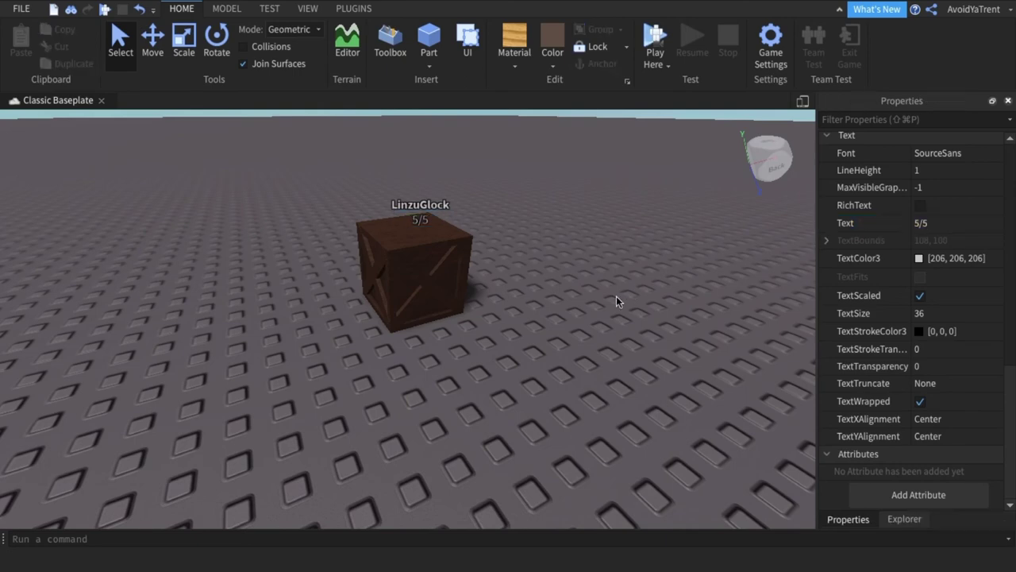
drag(422, 251, 429, 328)
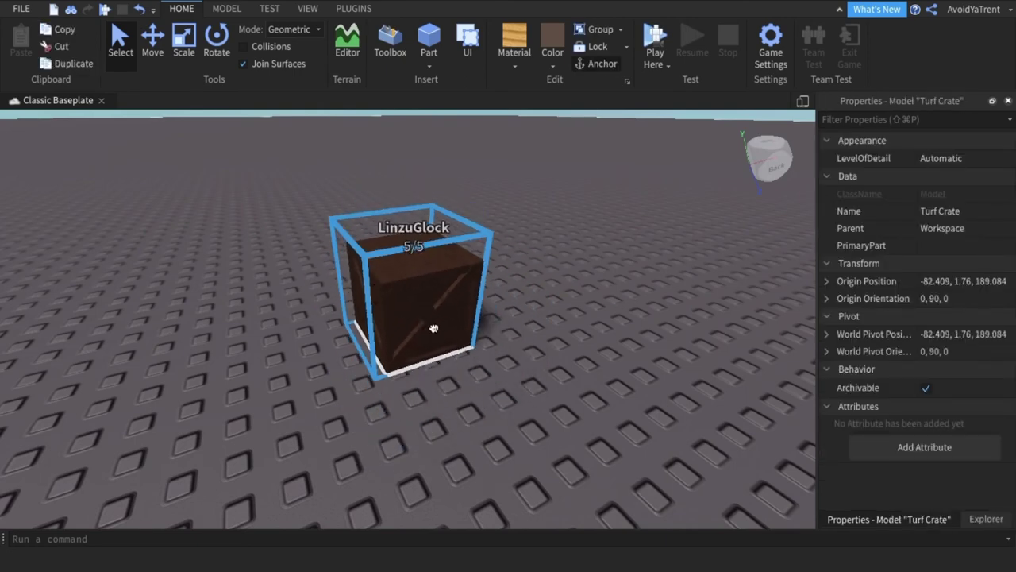
right_drag(249, 287, 428, 324)
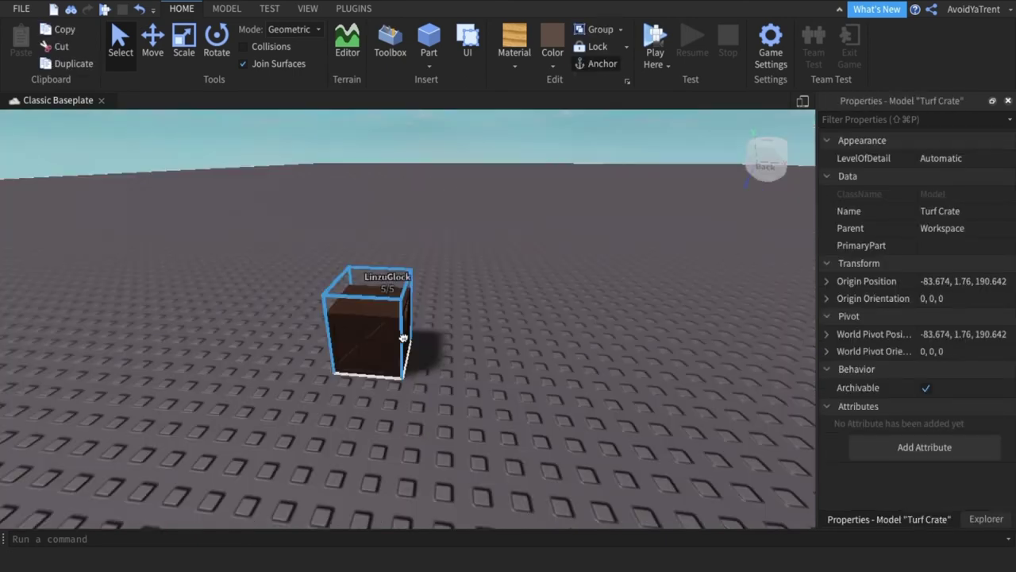
click(428, 324)
- Collapse the crate's Surface branch and start a playtest
click(905, 520)
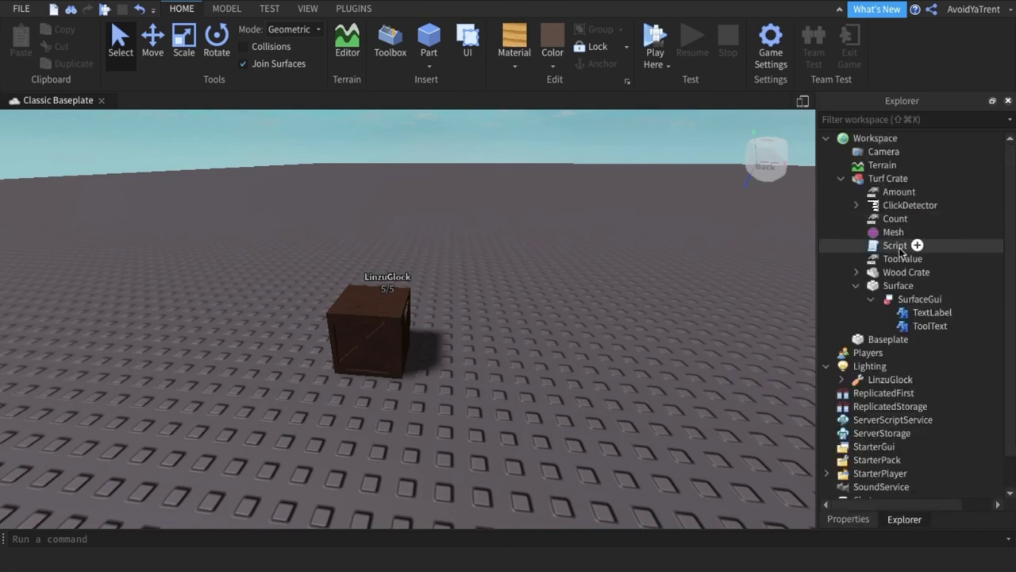
click(856, 285)
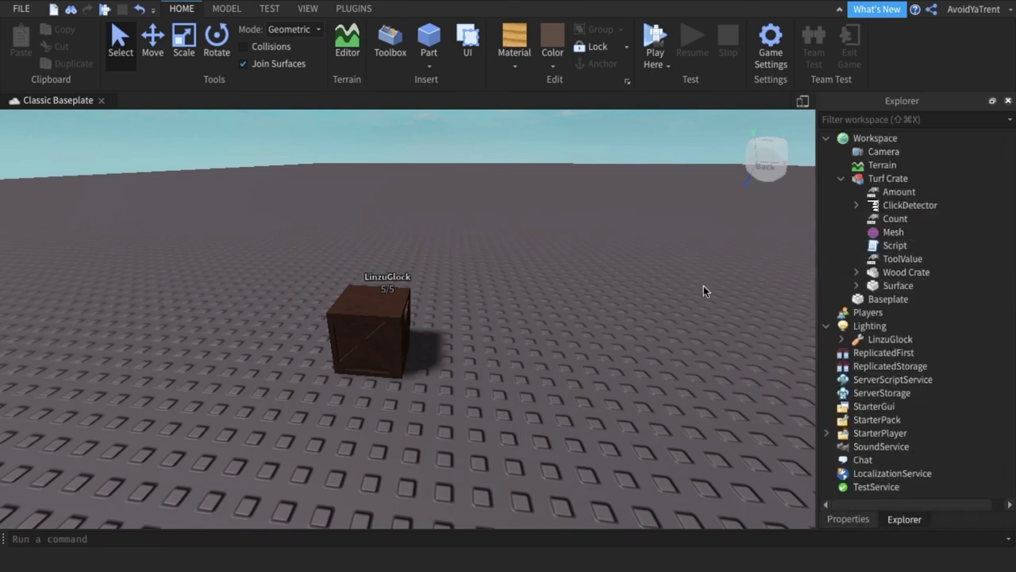
click(656, 46)
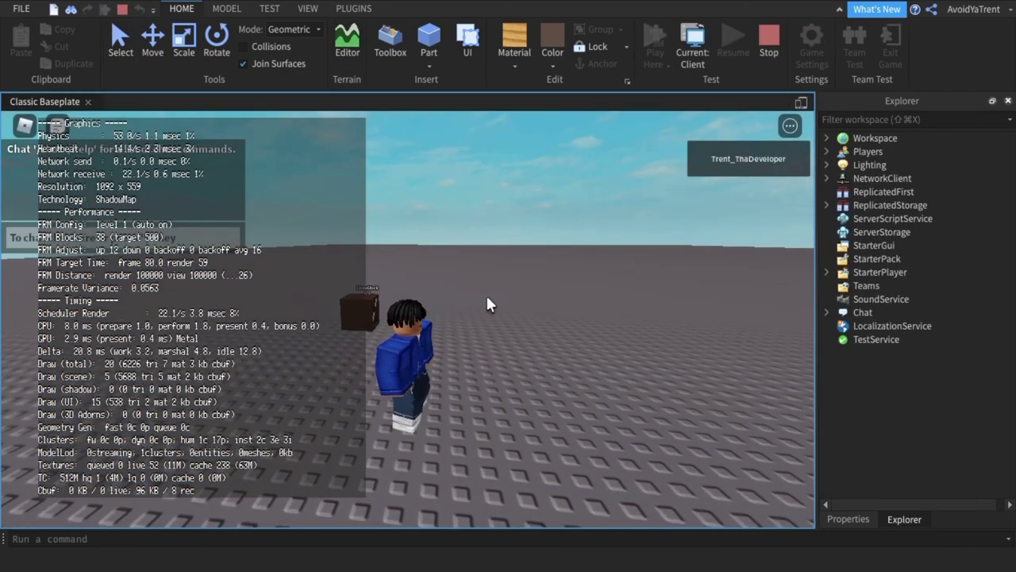
- Walk the avatar over to the crate and take a LinzuGlock from it
right_drag(487, 300, 501, 316)
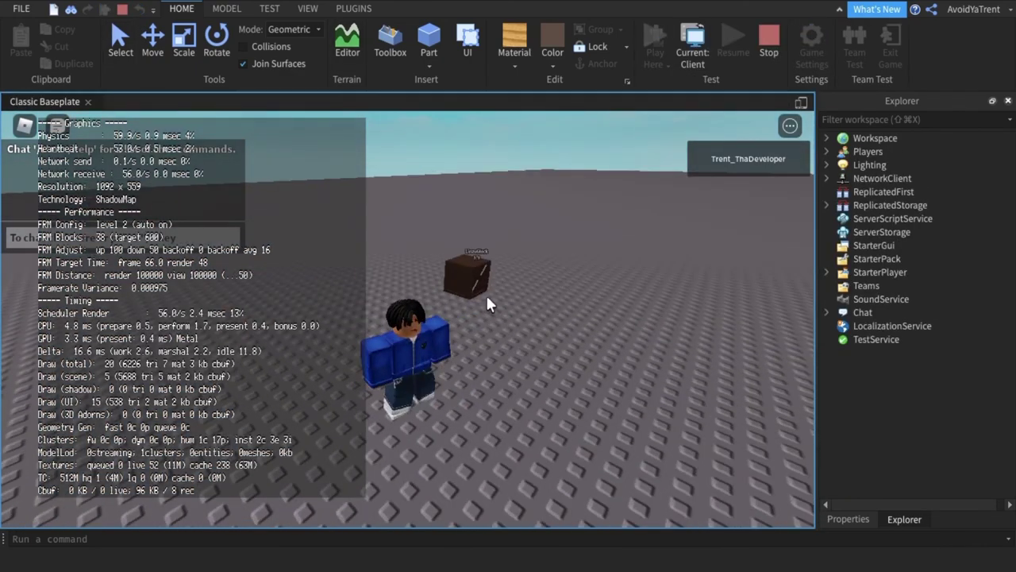
key(s)
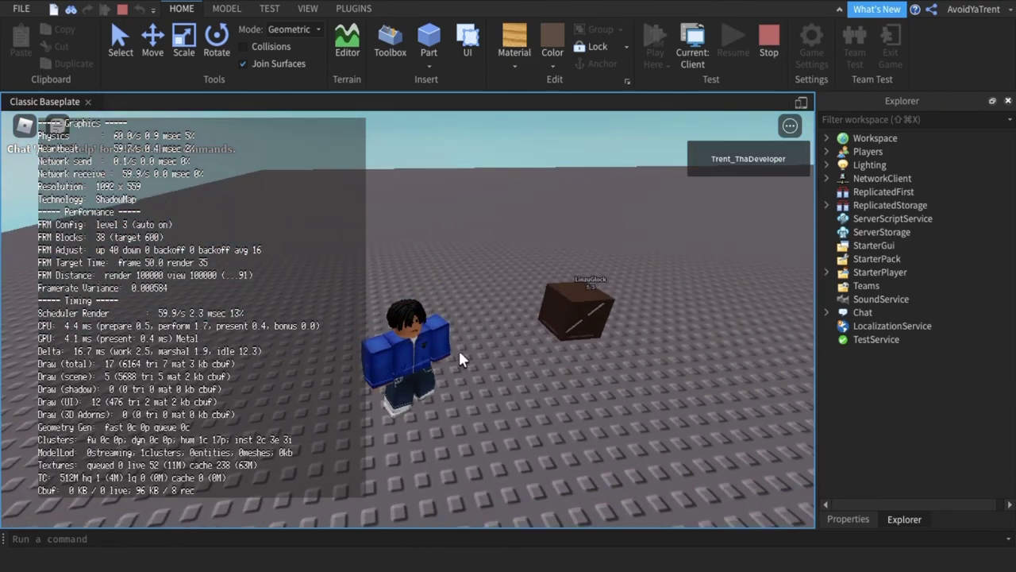
right_drag(458, 347, 459, 350)
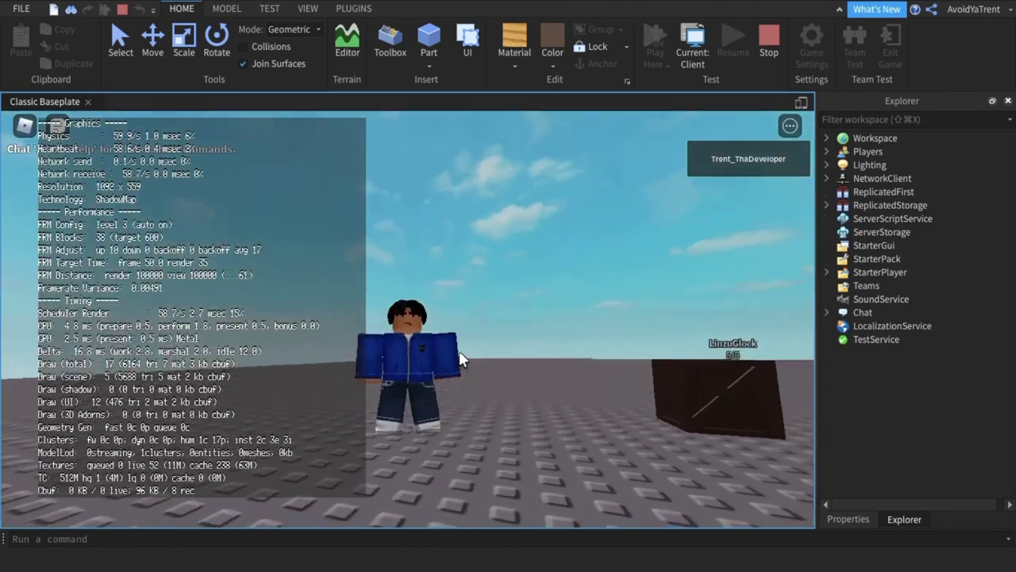
key(w)
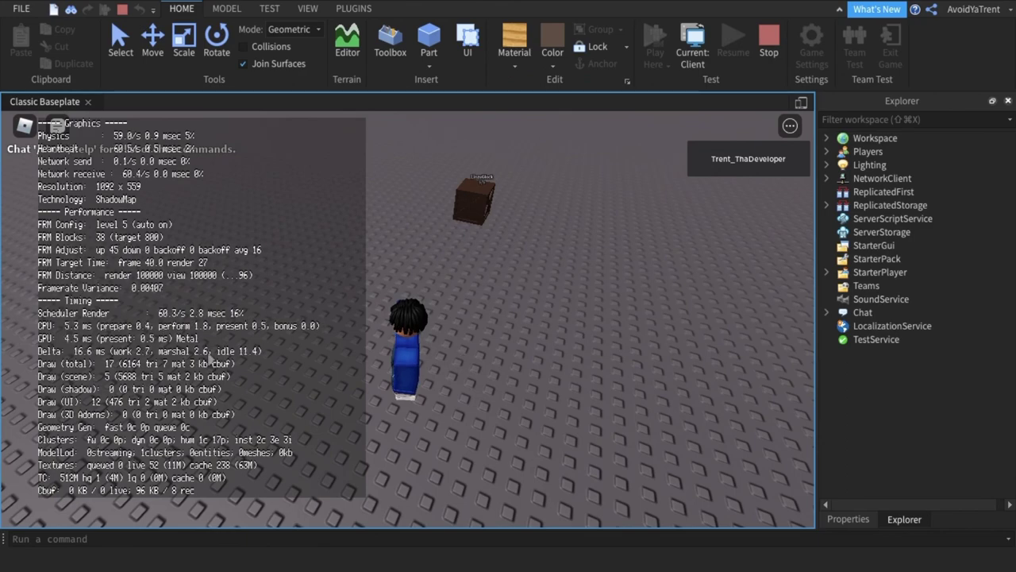
key(s)
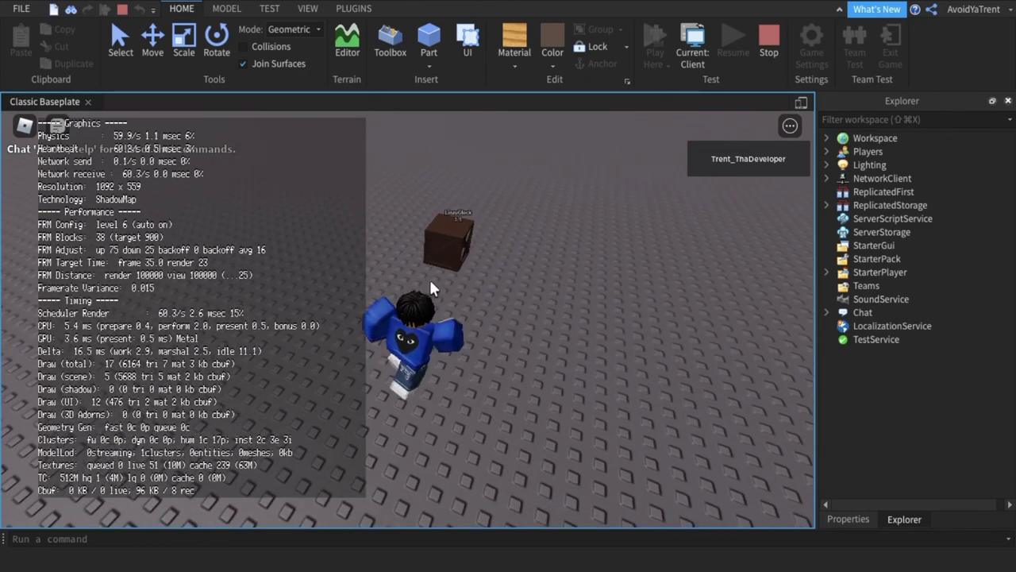
key(a)
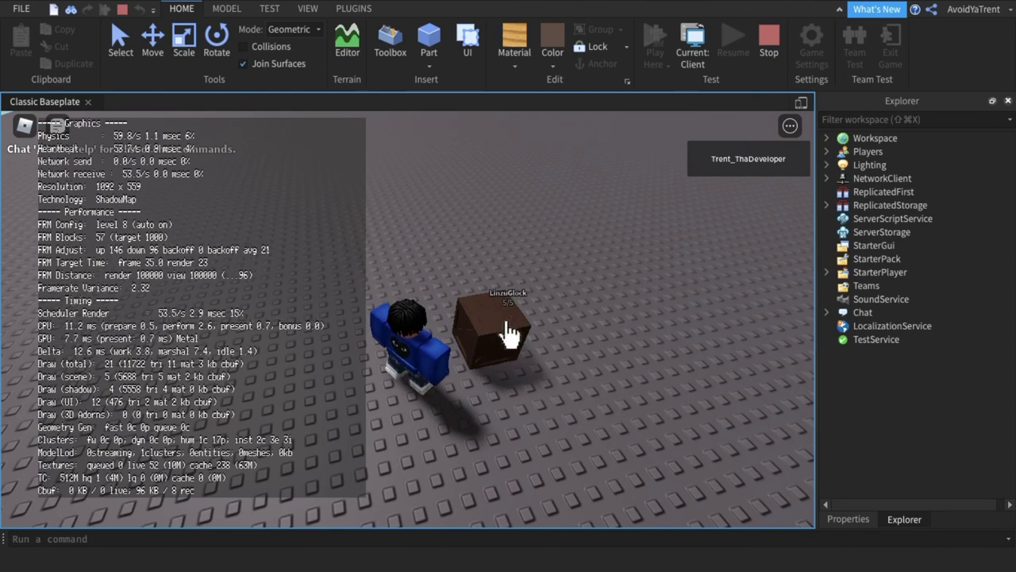
click(512, 331)
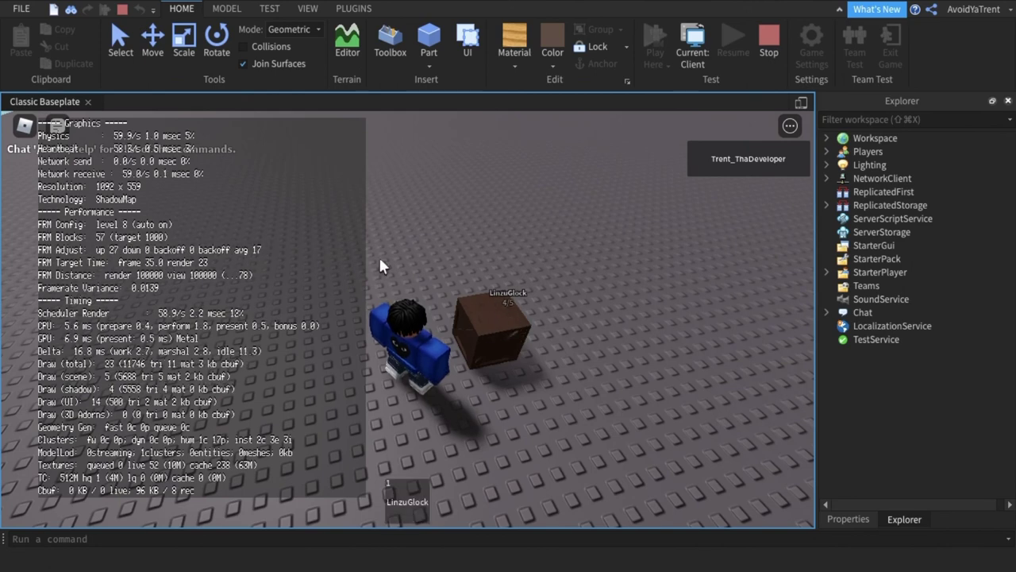
- Equip the LinzuGlock, fire two shots at the crate, then put it away
key(1)
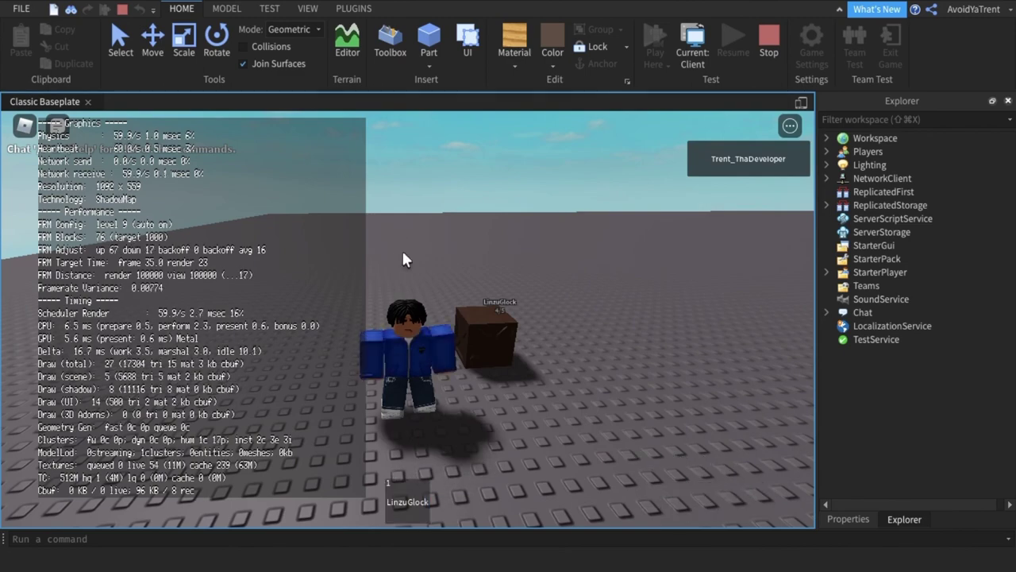
key(w)
click(428, 300)
click(427, 300)
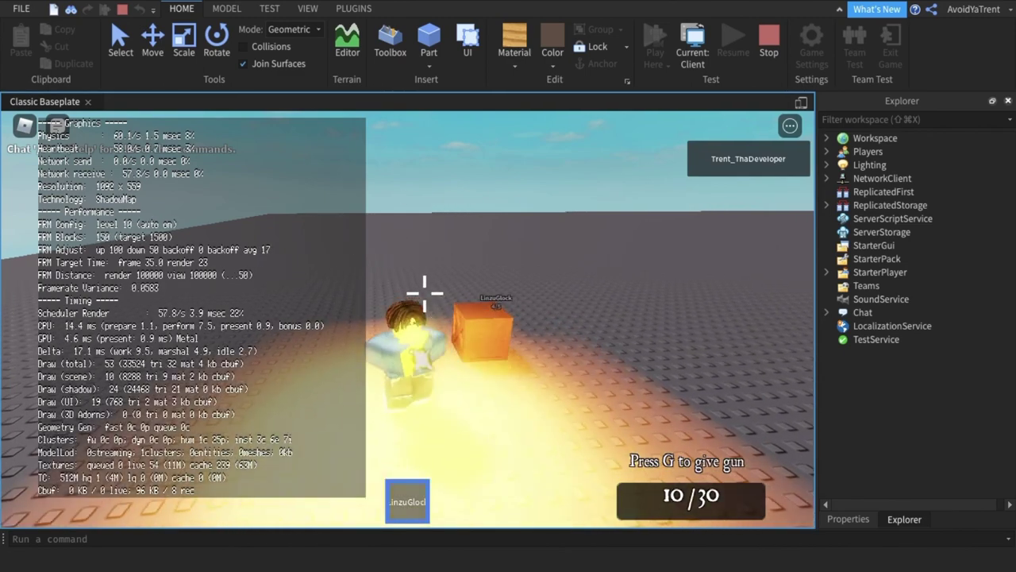
click(427, 301)
key(1)
- Re-equip the LinzuGlock and fire another shot, leaving 7/30 ammo
right_drag(424, 300, 424, 300)
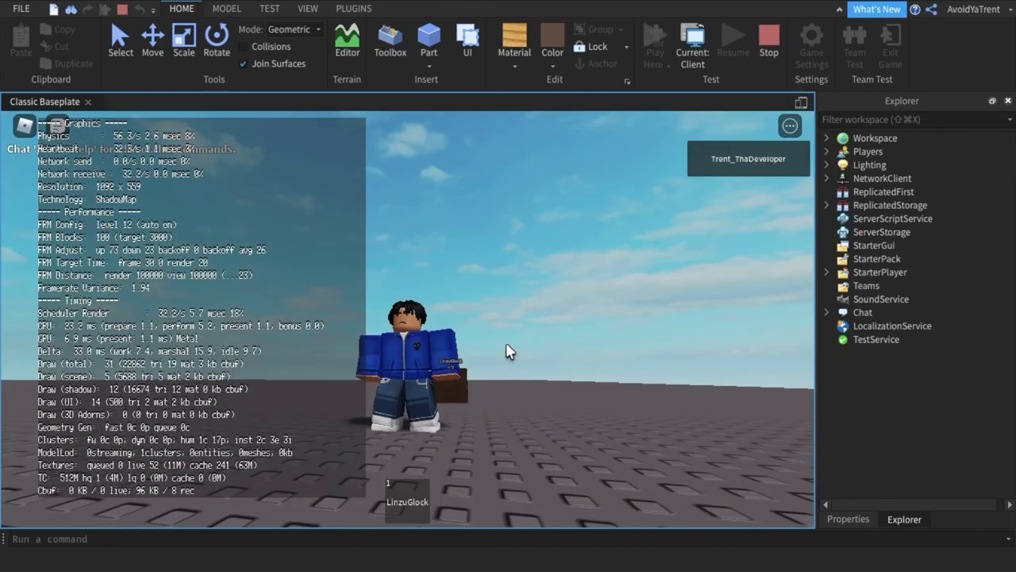
right_drag(509, 352, 508, 345)
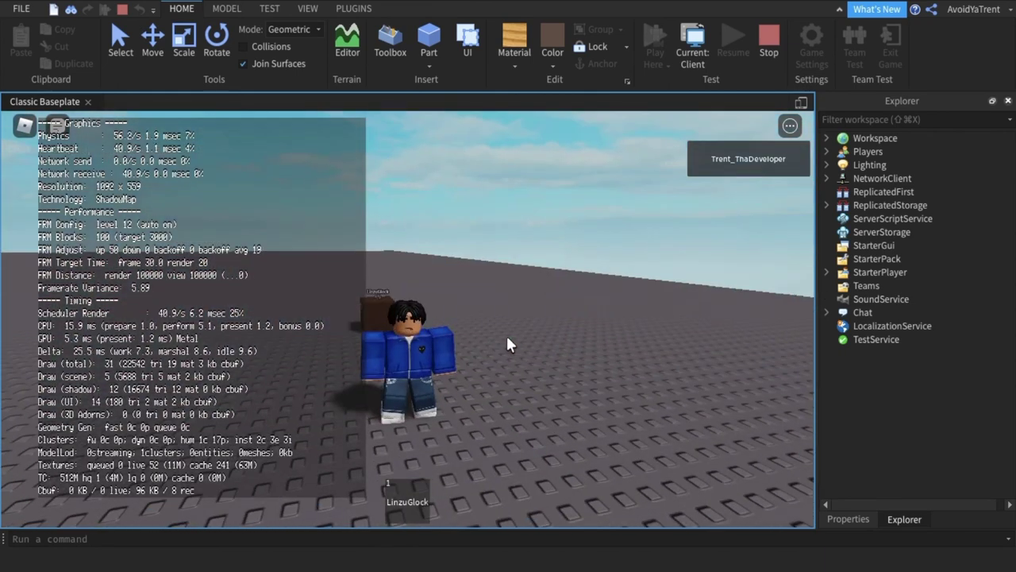
key(1)
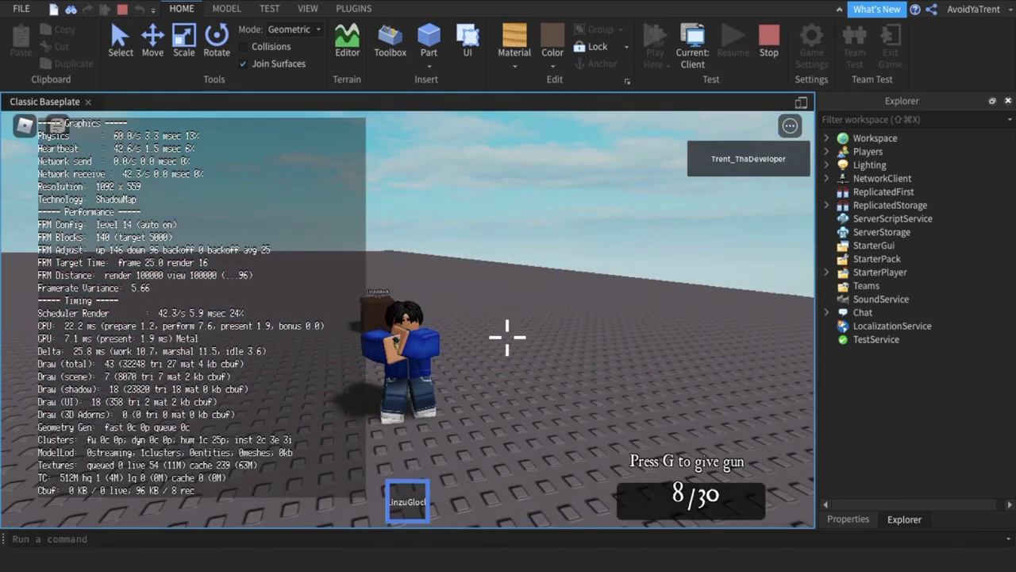
right_drag(405, 337, 405, 337)
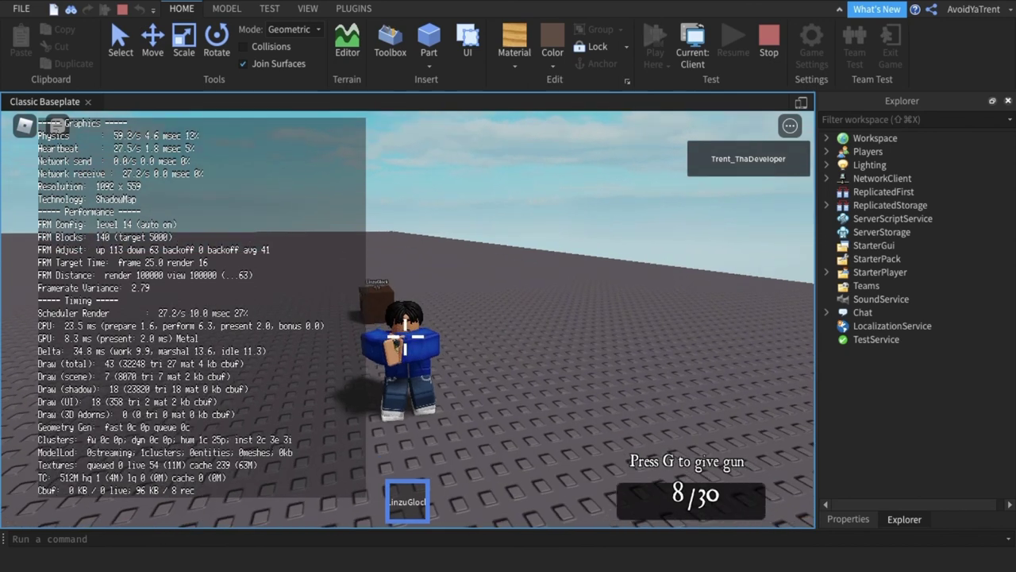
click(499, 347)
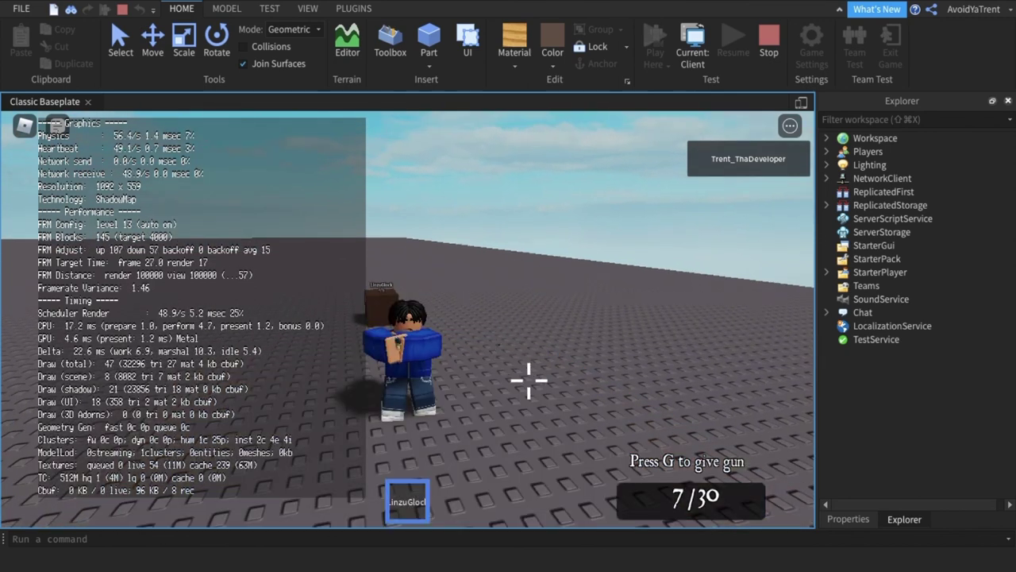